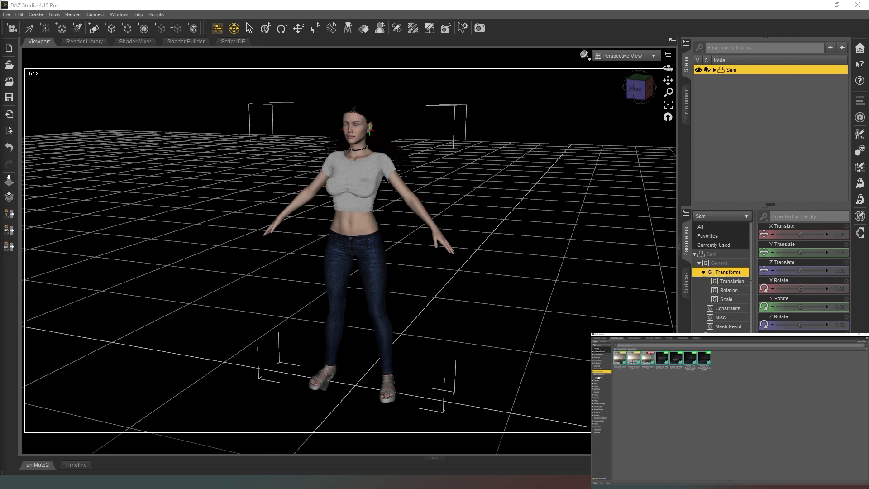
Deselect Sam and load the Palm Road Preload Iray environment from the Content Library
{"action": "left_click", "coordinate": [741, 117]}
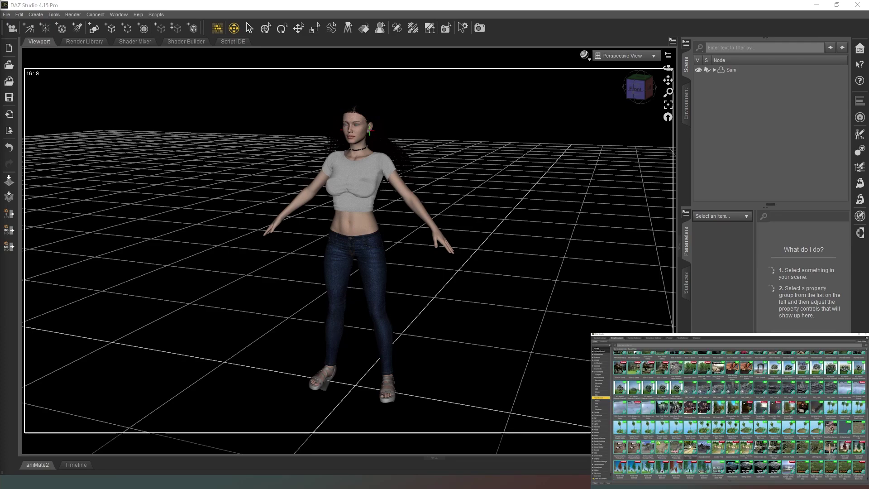
{"action": "double_click", "coordinate": [690, 450]}
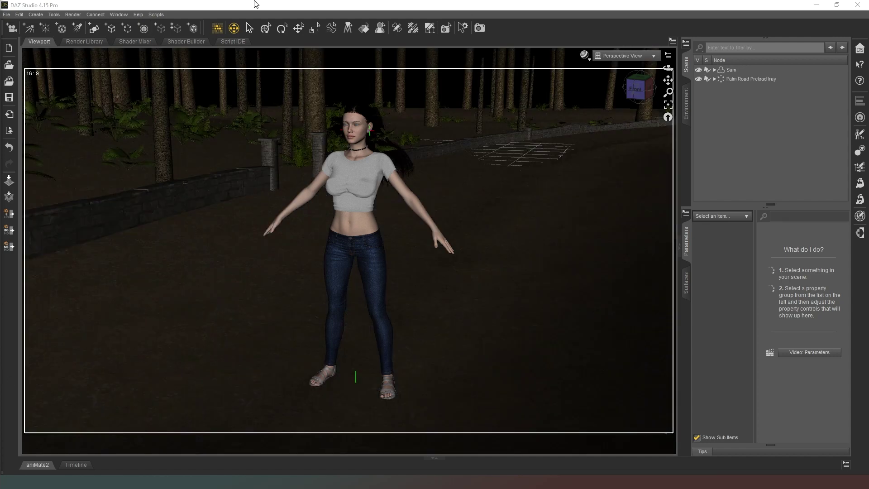
Select the Addison Sandals in the Scene pane and delete them from Sam
{"action": "left_click", "coordinate": [632, 88]}
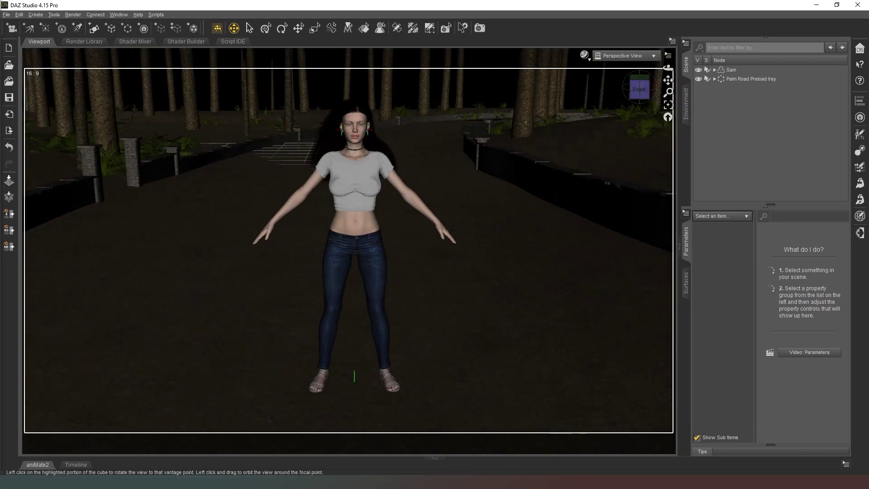
{"action": "mouse_move", "coordinate": [632, 88]}
{"action": "left_mouse_down"}
{"action": "mouse_move", "coordinate": [609, 90]}
{"action": "mouse_move", "coordinate": [640, 100]}
{"action": "mouse_move", "coordinate": [627, 93]}
{"action": "left_mouse_up"}
{"action": "left_click", "coordinate": [631, 88]}
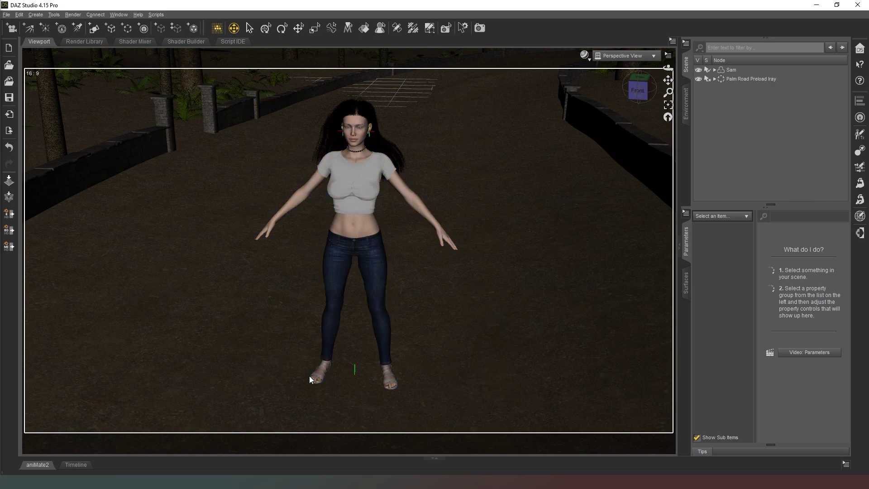
{"action": "left_click", "coordinate": [298, 28]}
{"action": "left_click", "coordinate": [318, 383]}
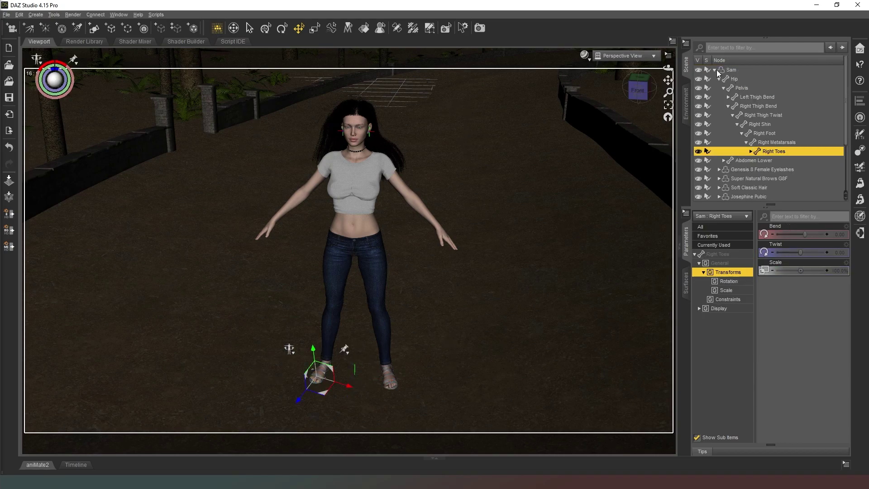
{"action": "left_click", "coordinate": [720, 78]}
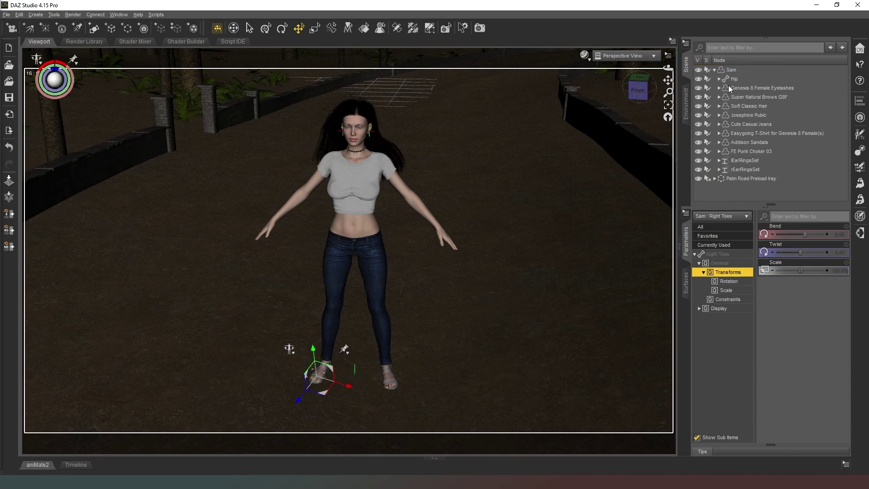
{"action": "left_click", "coordinate": [763, 143]}
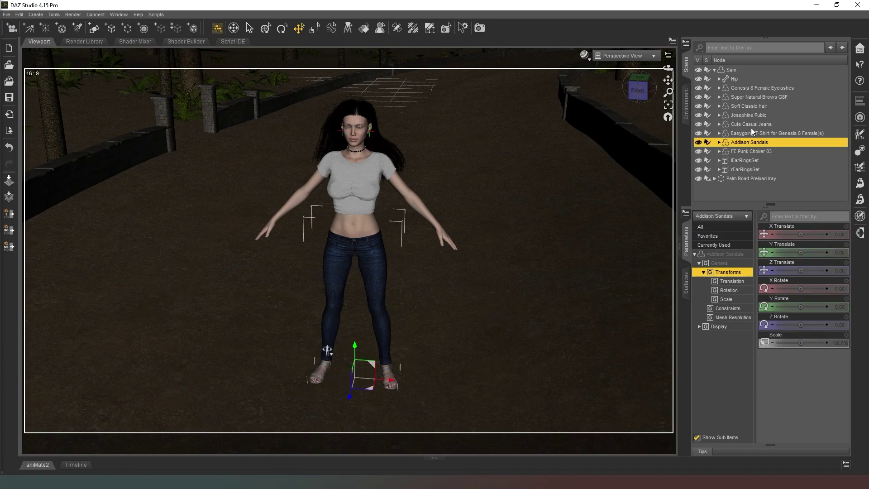
{"action": "key", "text": "Delete"}
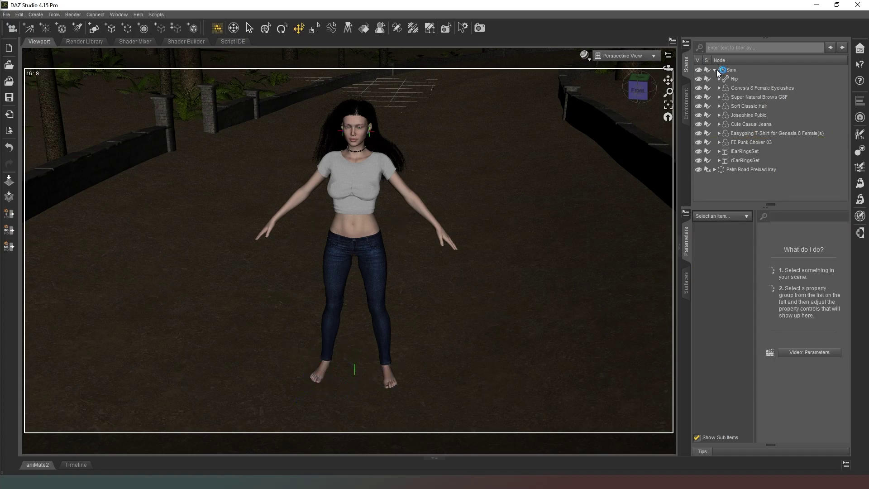
Select the Morning Walk Shoes and apply the last preset from their material set
{"action": "left_click", "coordinate": [715, 70]}
{"action": "left_click", "coordinate": [729, 70]}
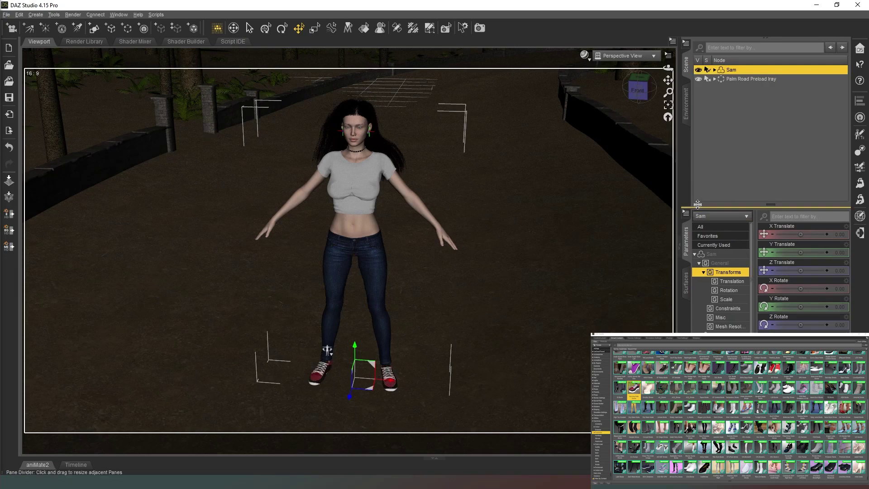
{"action": "left_click", "coordinate": [715, 70]}
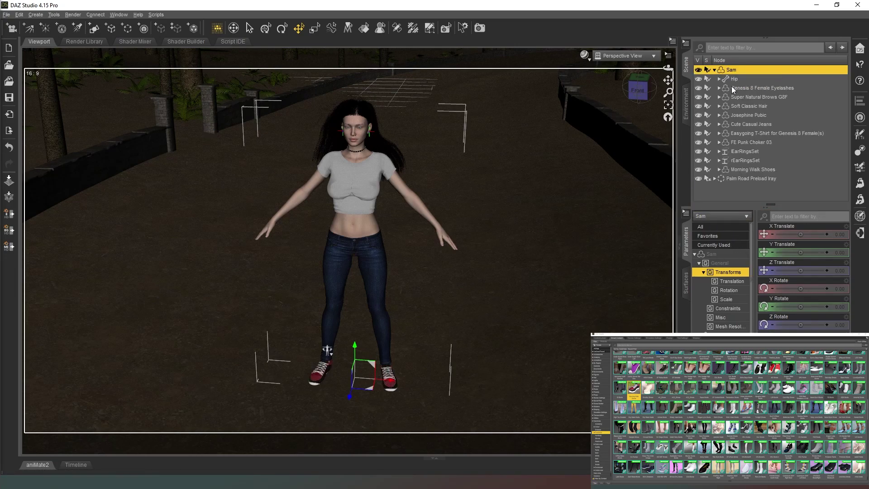
{"action": "left_click", "coordinate": [764, 168]}
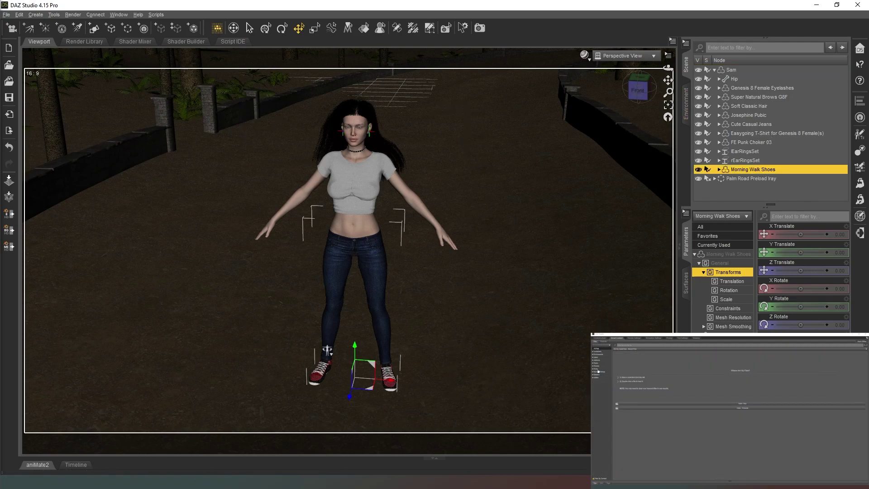
{"action": "left_click", "coordinate": [601, 360]}
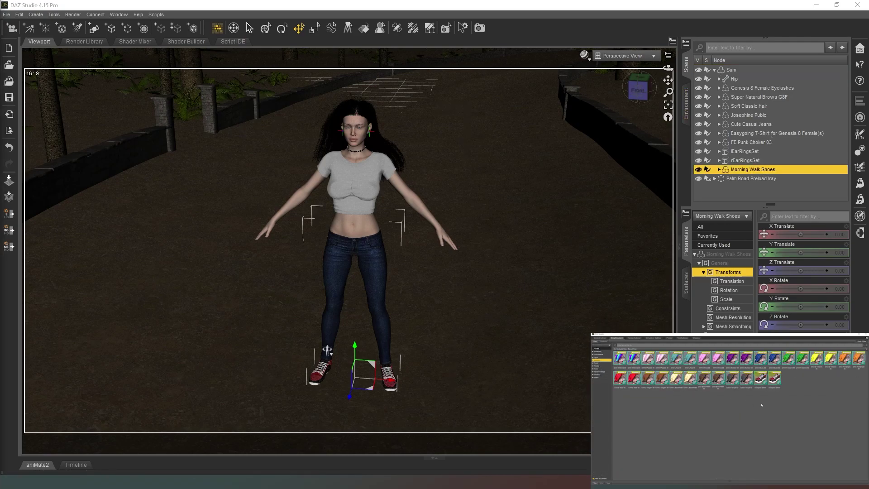
{"action": "double_click", "coordinate": [775, 378]}
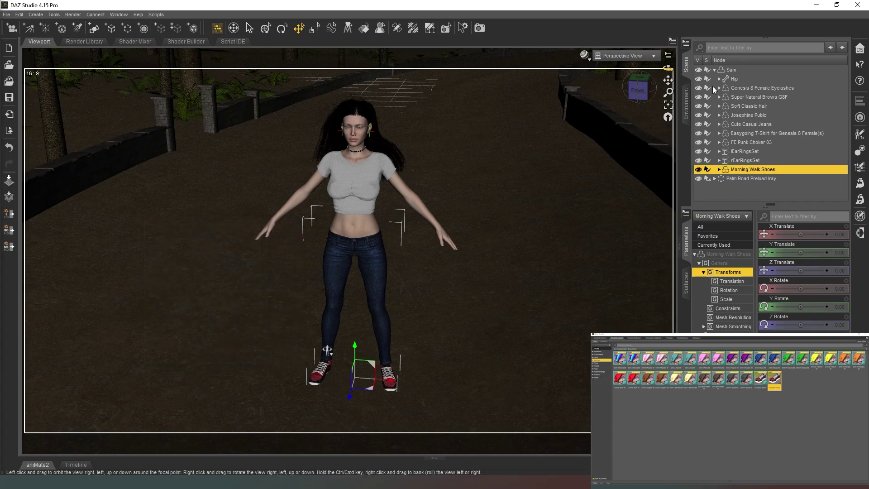
{"action": "left_click", "coordinate": [715, 71]}
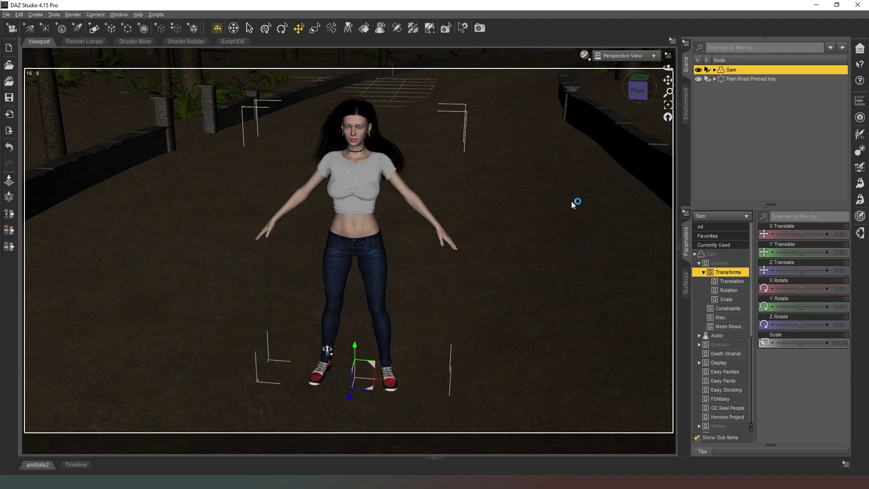
From a side view of the feet, raise Sam's Y Translate to 3.55
{"action": "left_click", "coordinate": [638, 92]}
{"action": "left_click", "coordinate": [640, 101]}
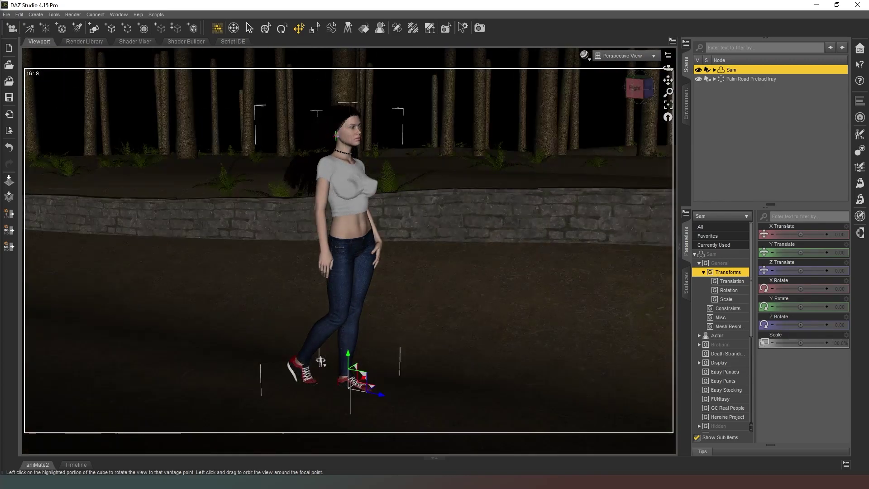
{"action": "scroll", "coordinate": [634, 109], "scroll_direction": "up", "scroll_amount": 10}
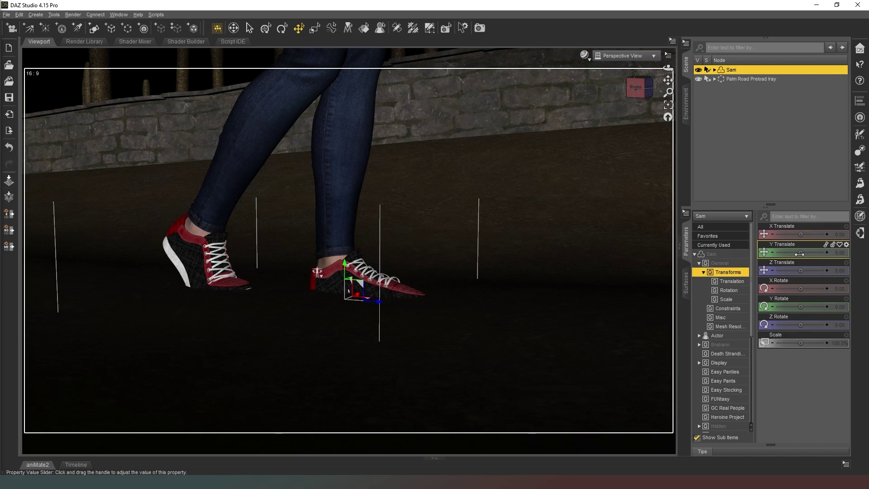
{"action": "left_click_drag", "start_coordinate": [802, 252], "coordinate": [814, 252]}
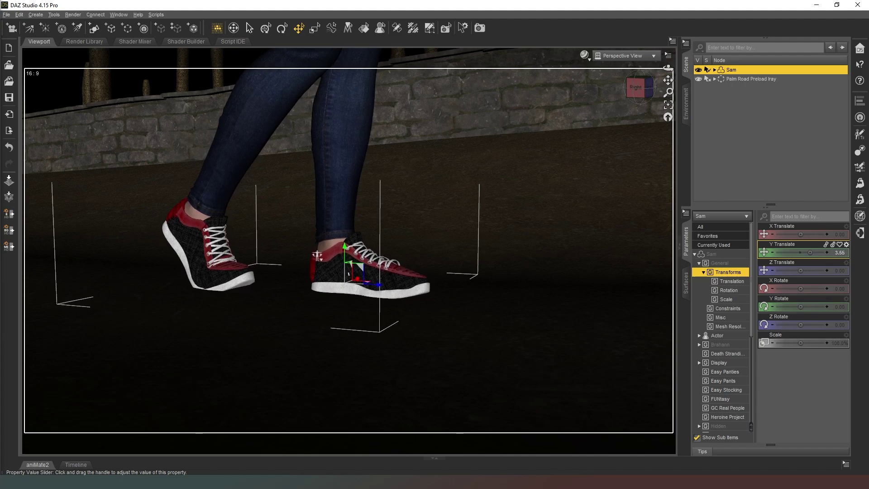
Select Sam's right shin and set its Bend to 39
{"action": "left_click", "coordinate": [240, 181]}
{"action": "left_click", "coordinate": [227, 159]}
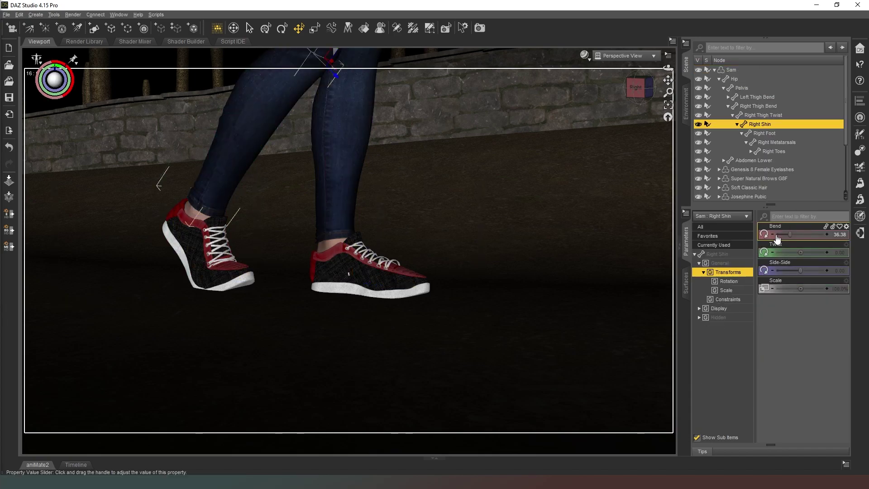
{"action": "left_click_drag", "start_coordinate": [793, 235], "coordinate": [790, 232]}
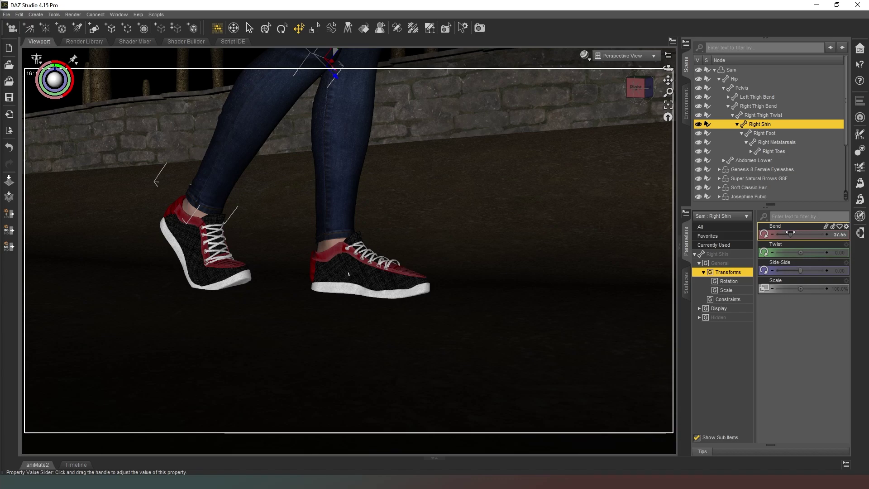
{"action": "left_click_drag", "start_coordinate": [792, 232], "coordinate": [790, 233]}
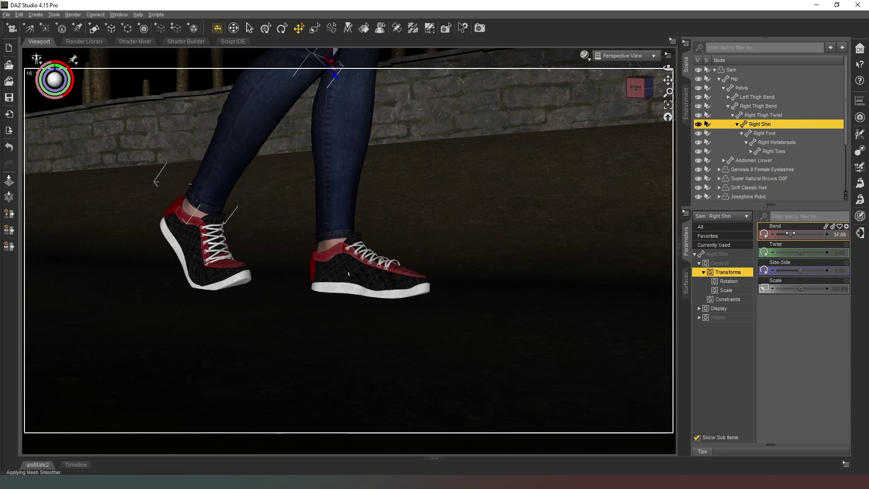
{"action": "left_click", "coordinate": [834, 233]}
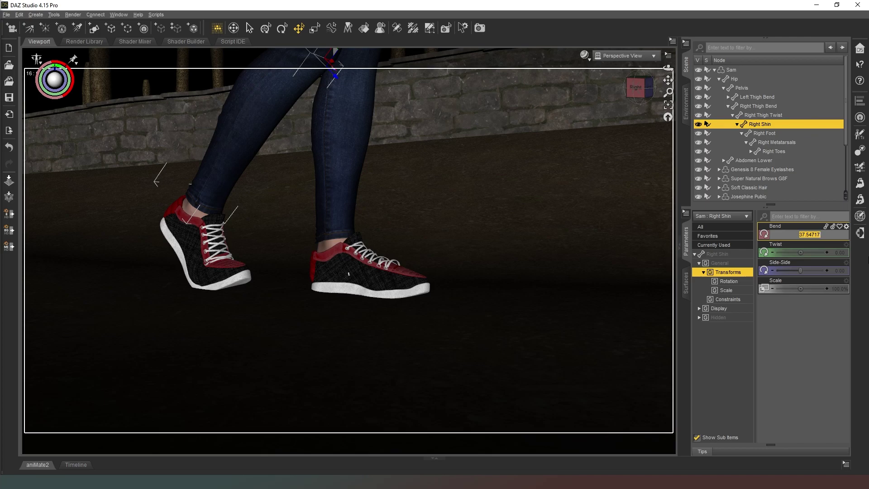
{"action": "type", "text": "38"}
{"action": "key", "text": "Return"}
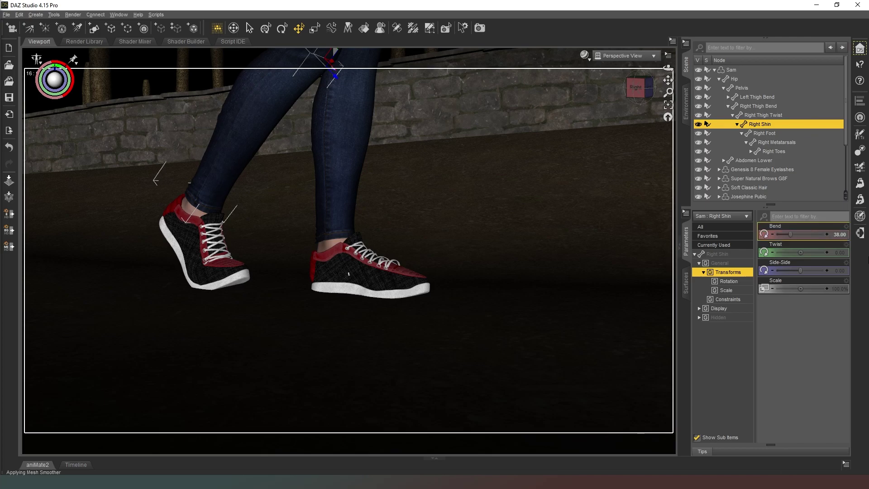
{"action": "left_click", "coordinate": [833, 234]}
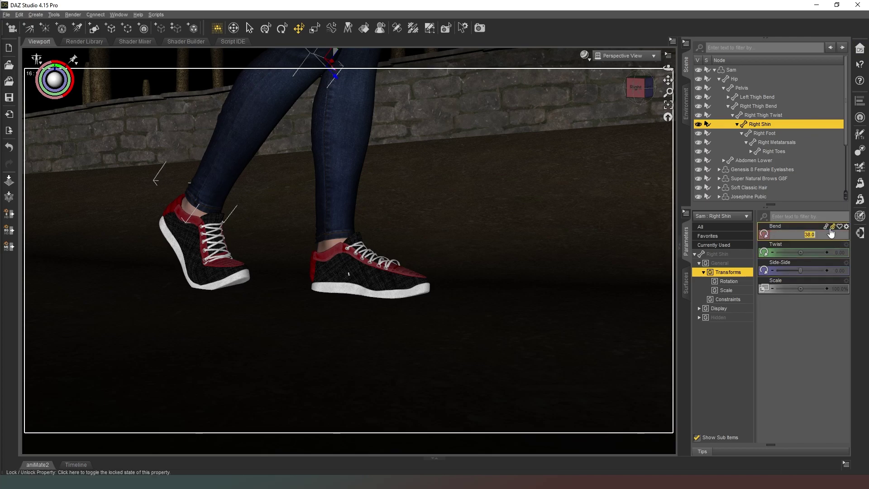
{"action": "type", "text": "39"}
{"action": "key", "text": "Return"}
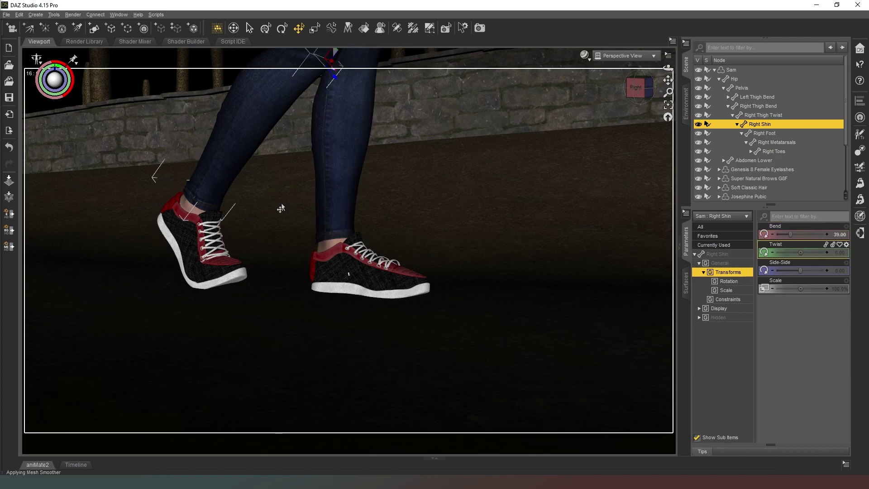
Lessen the right toes' bend to flatten the shoe and set the shin Bend to 40
{"action": "left_click", "coordinate": [229, 277]}
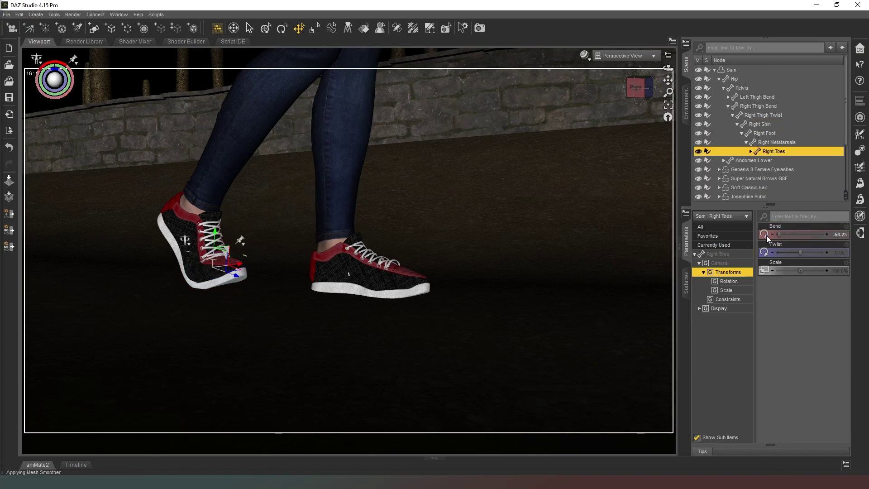
{"action": "left_click_drag", "start_coordinate": [780, 234], "coordinate": [788, 233]}
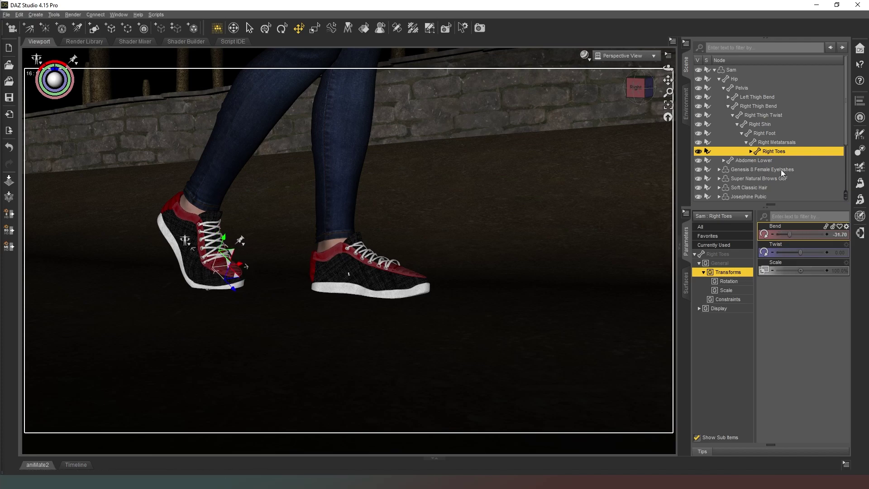
{"action": "left_click", "coordinate": [765, 122]}
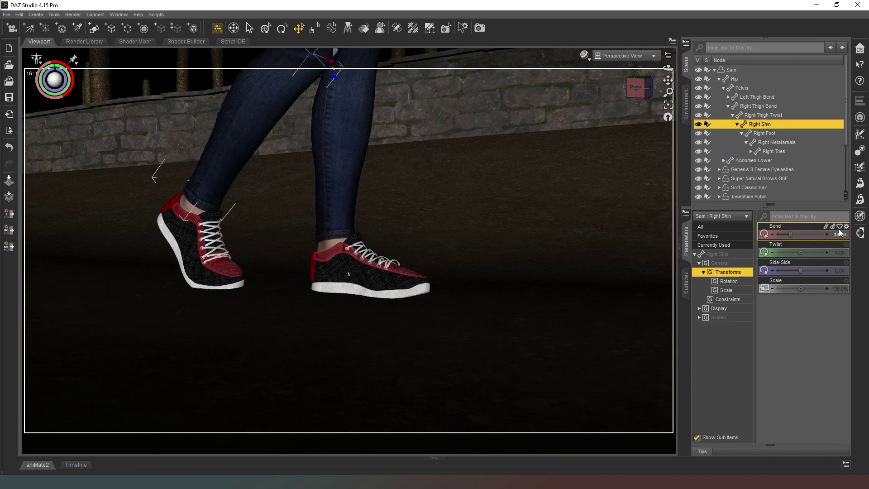
{"action": "type", "text": "40"}
{"action": "key", "text": "Return"}
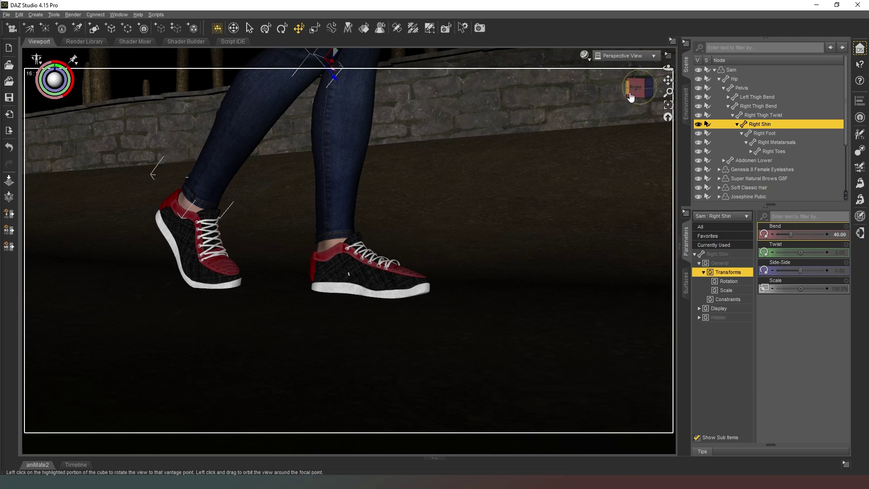
Angle the left foot outward to Side-Side 3.40 and Twist 15.00
{"action": "mouse_move", "coordinate": [632, 92]}
{"action": "left_mouse_down"}
{"action": "mouse_move", "coordinate": [593, 92]}
{"action": "mouse_move", "coordinate": [638, 97]}
{"action": "left_mouse_up"}
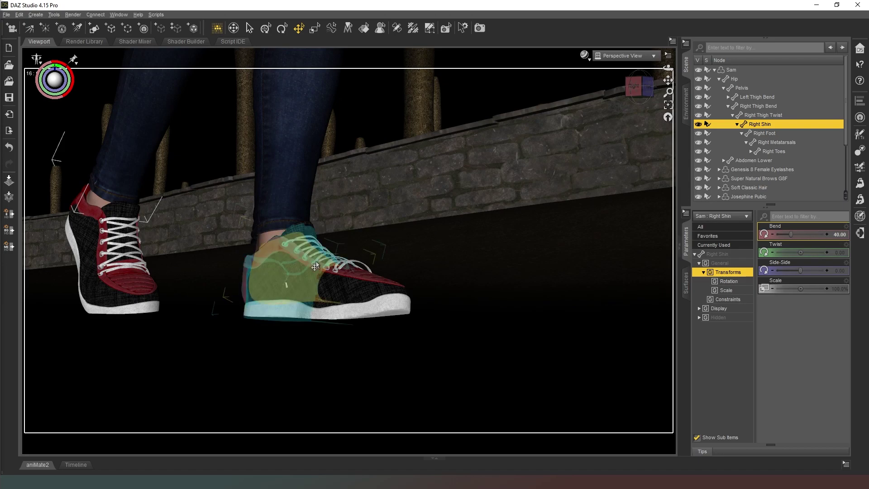
{"action": "left_click", "coordinate": [297, 278]}
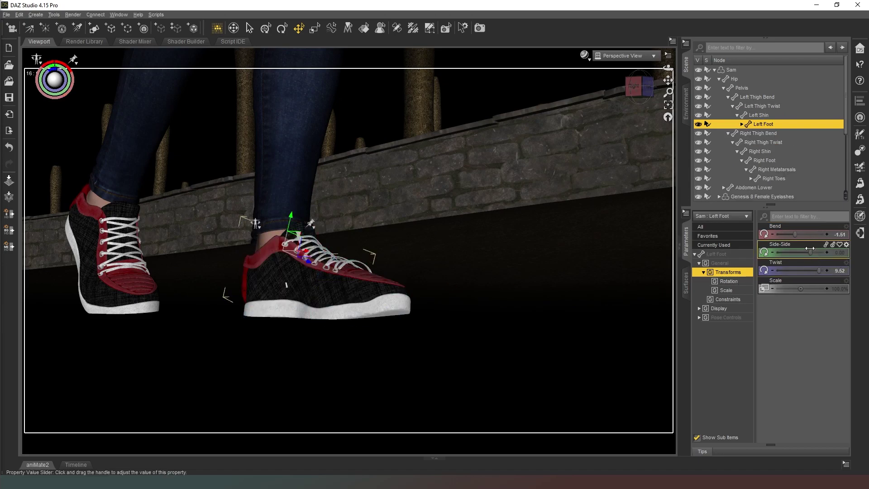
{"action": "left_click_drag", "start_coordinate": [810, 248], "coordinate": [817, 244]}
{"action": "mouse_move", "coordinate": [637, 91]}
{"action": "left_mouse_down"}
{"action": "mouse_move", "coordinate": [615, 89]}
{"action": "mouse_move", "coordinate": [638, 83]}
{"action": "left_mouse_up"}
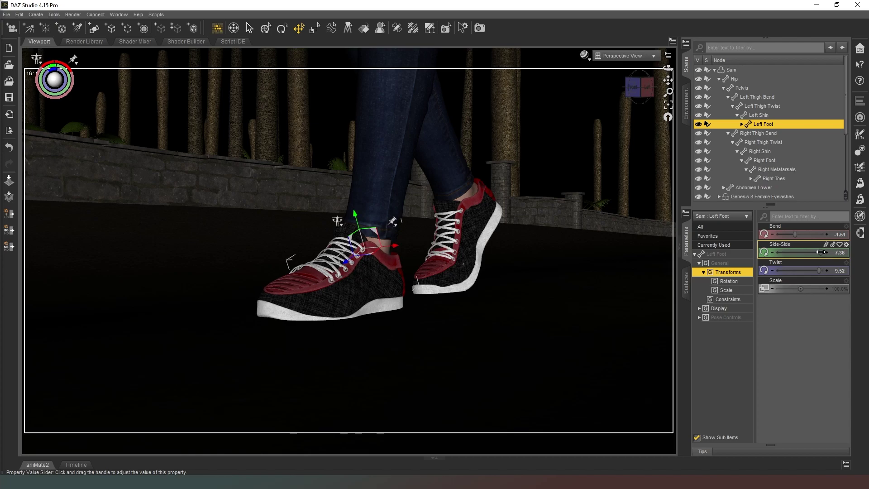
{"action": "left_click_drag", "start_coordinate": [818, 252], "coordinate": [825, 270]}
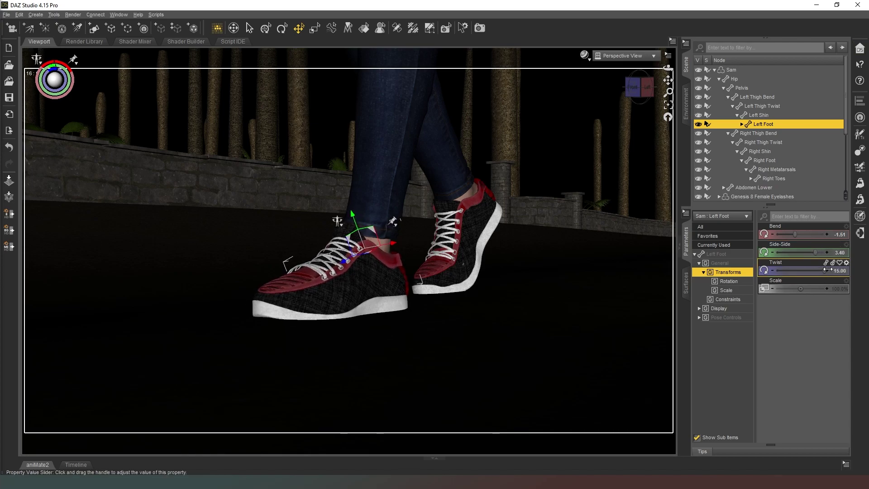
{"action": "left_click", "coordinate": [634, 88]}
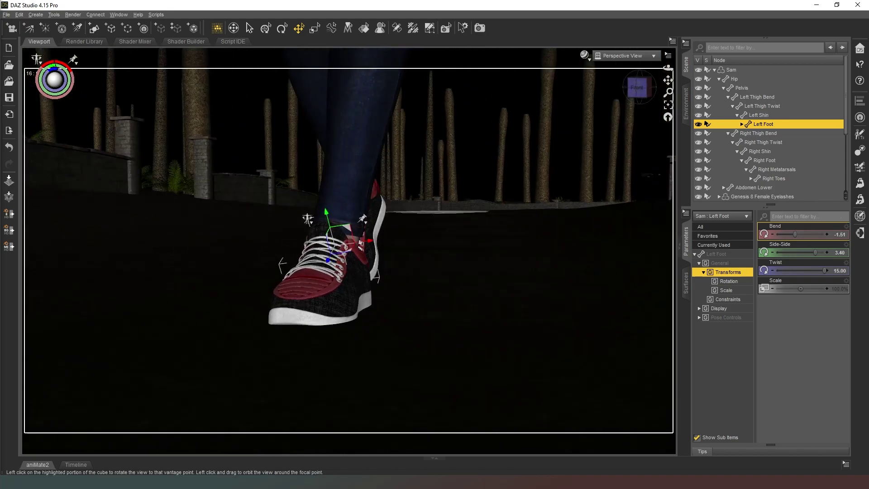
Frame the figure and create a new Camera from the active viewport transforms
{"action": "left_click", "coordinate": [635, 97]}
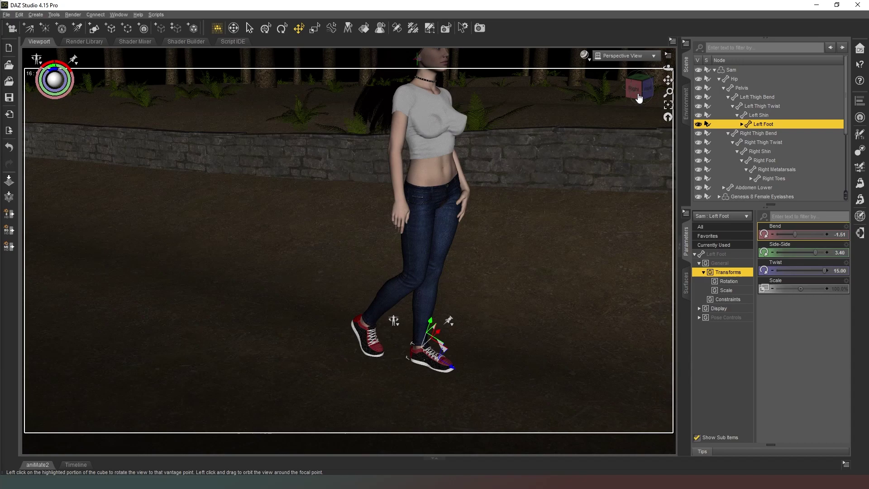
{"action": "left_click", "coordinate": [632, 90]}
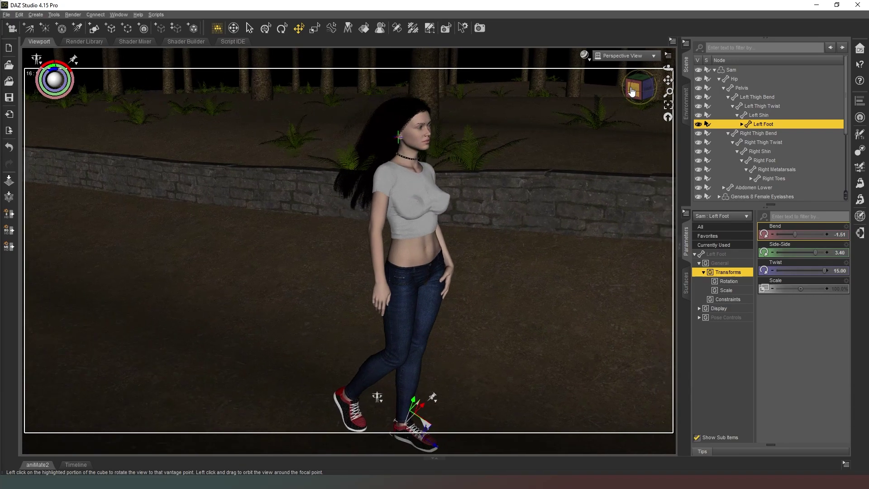
{"action": "left_click", "coordinate": [639, 90]}
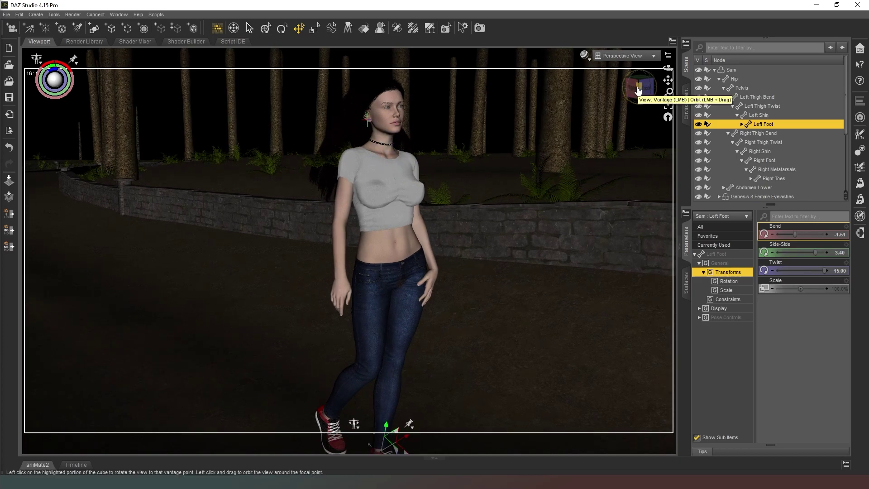
{"action": "left_click_drag", "start_coordinate": [638, 90], "coordinate": [535, 71]}
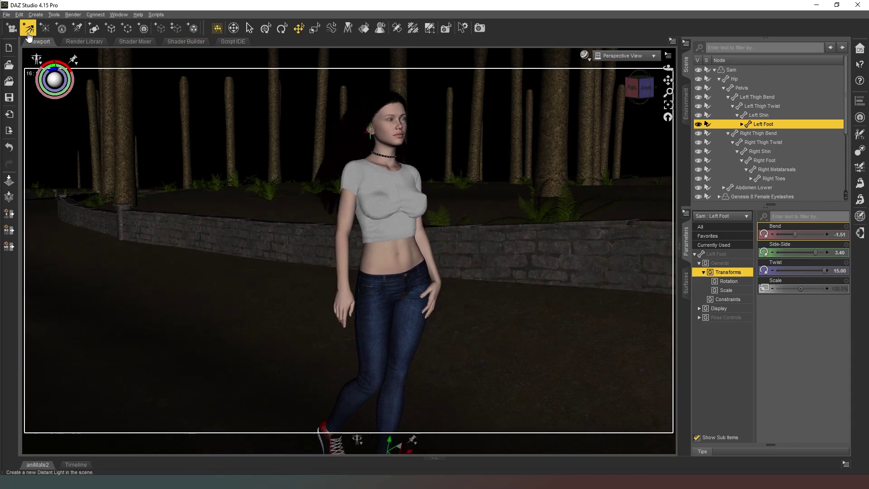
{"action": "left_click", "coordinate": [12, 28]}
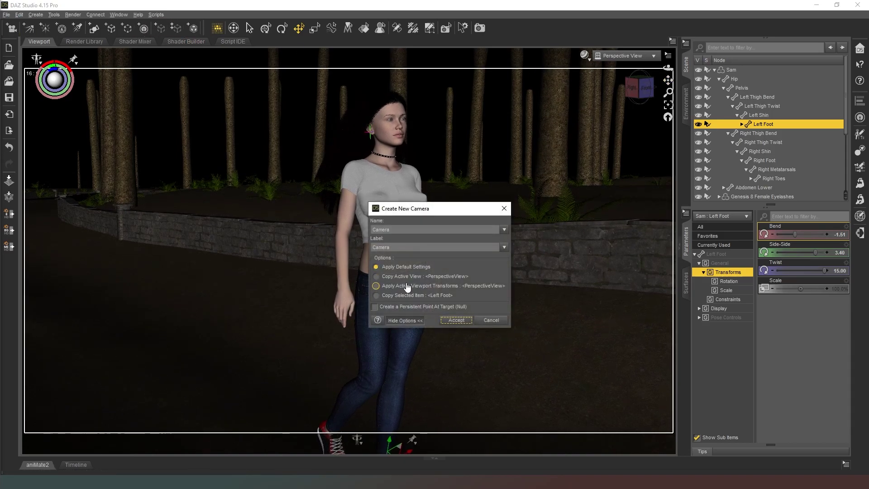
{"action": "left_click", "coordinate": [408, 287]}
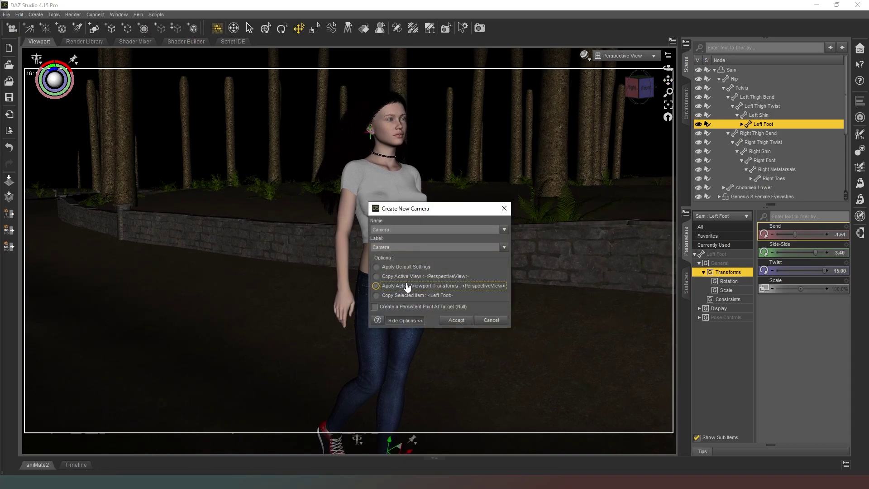
{"action": "left_click", "coordinate": [456, 320]}
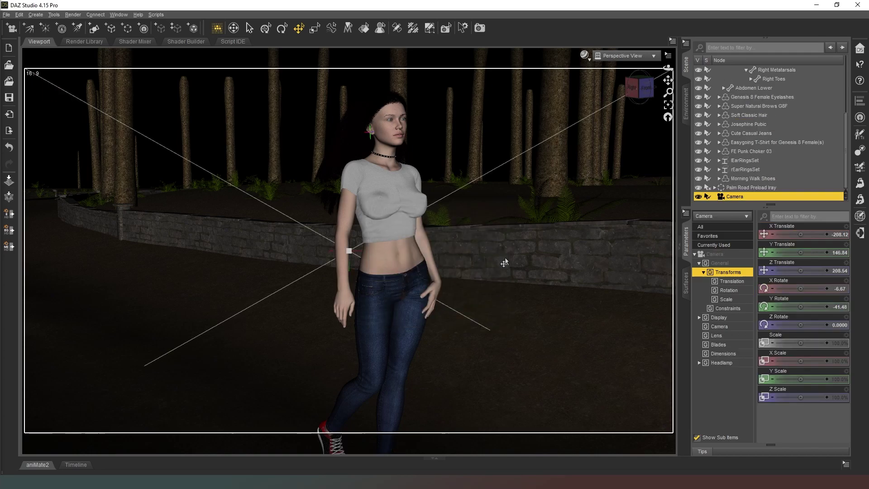
Look through the new Camera, set its Y Translate to 180 and orbit around Sam
{"action": "left_click", "coordinate": [614, 57]}
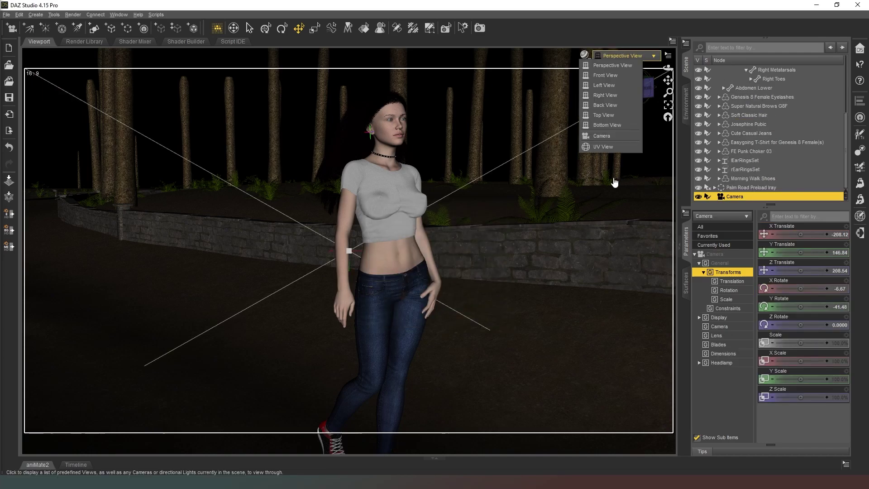
{"action": "left_click", "coordinate": [612, 138]}
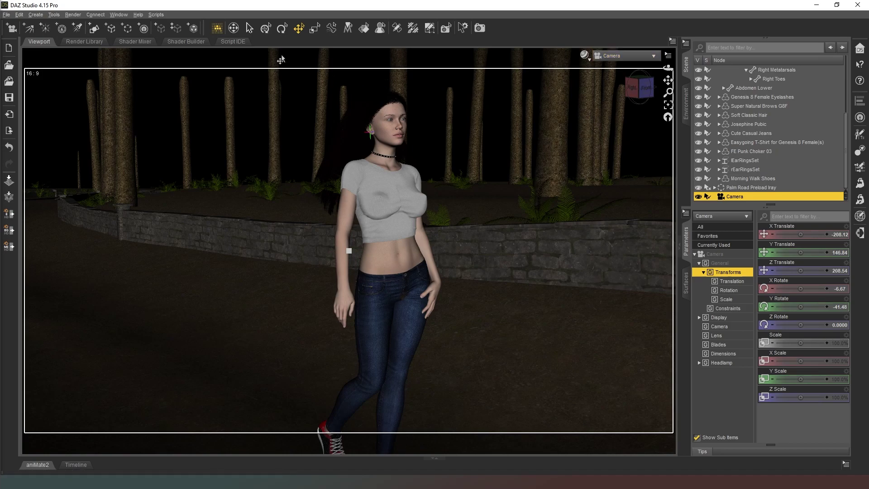
{"action": "left_click", "coordinate": [839, 252]}
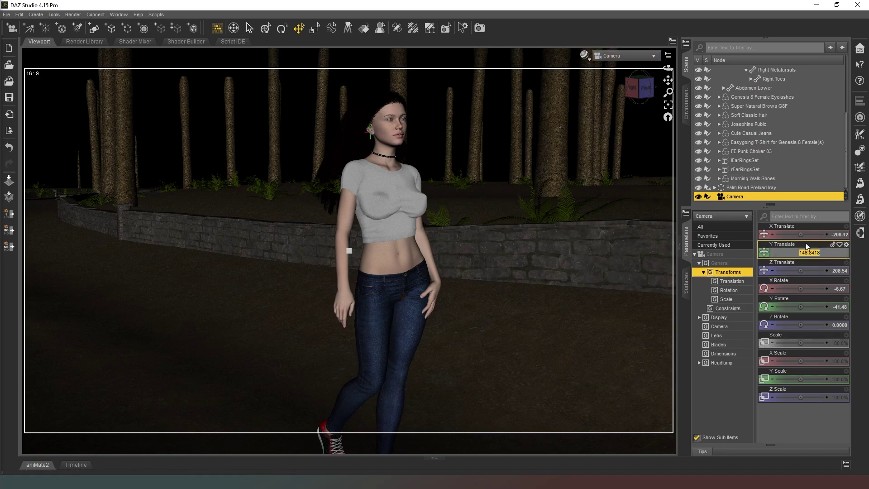
{"action": "type", "text": "180"}
{"action": "key", "text": "Return"}
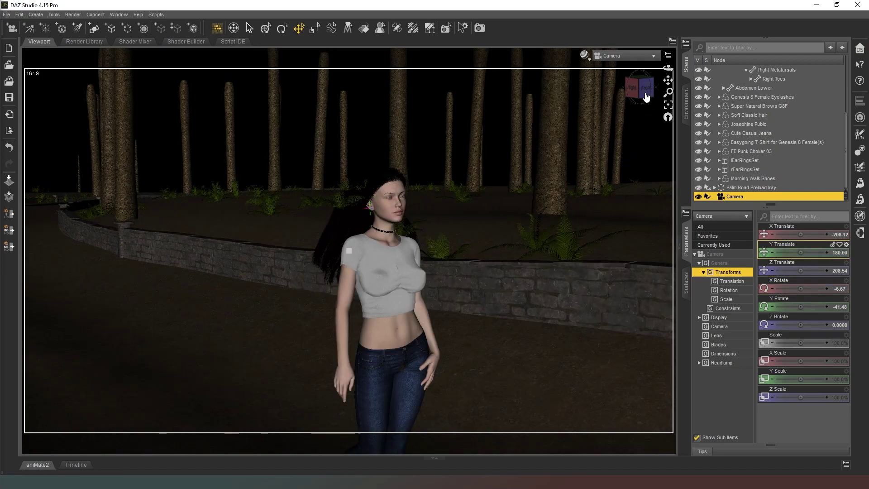
{"action": "left_click_drag", "start_coordinate": [646, 97], "coordinate": [634, 99]}
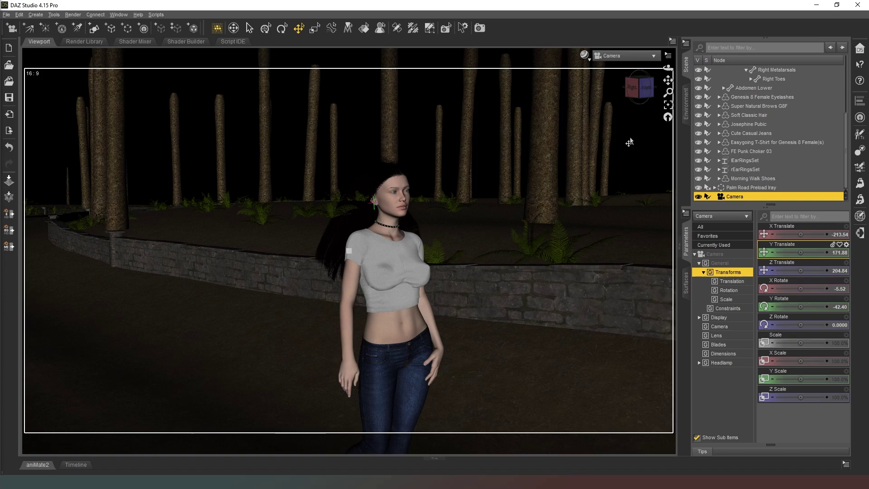
Set the camera's focal length to 136.85 mm and turn Depth of Field on
{"action": "left_click", "coordinate": [713, 255]}
{"action": "left_click", "coordinate": [725, 336]}
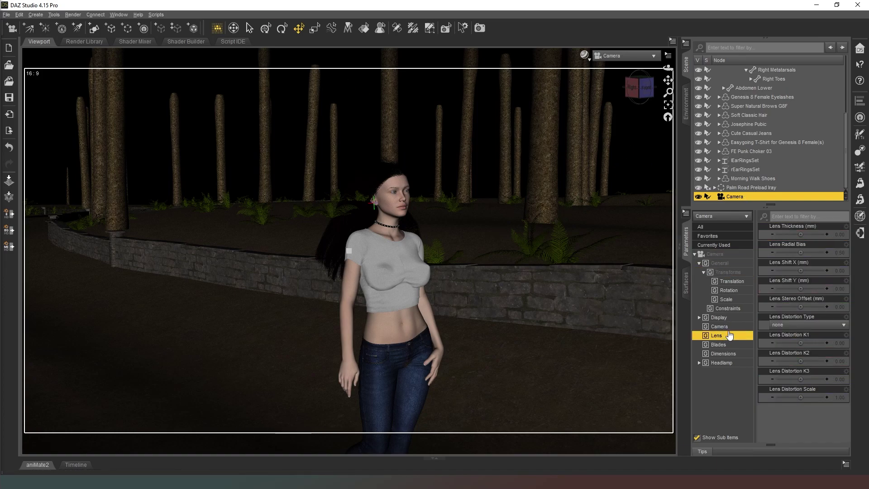
{"action": "left_click", "coordinate": [722, 327]}
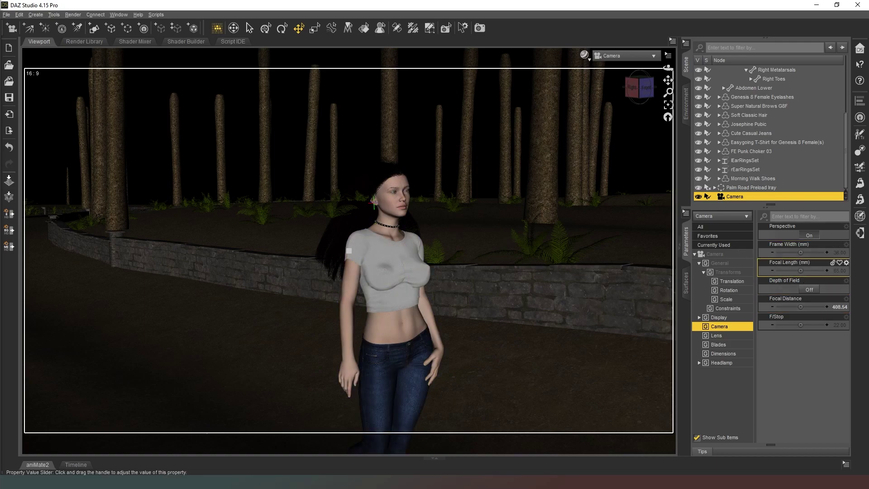
{"action": "mouse_move", "coordinate": [800, 270]}
{"action": "left_mouse_down"}
{"action": "mouse_move", "coordinate": [809, 272]}
{"action": "mouse_move", "coordinate": [800, 274]}
{"action": "left_mouse_up"}
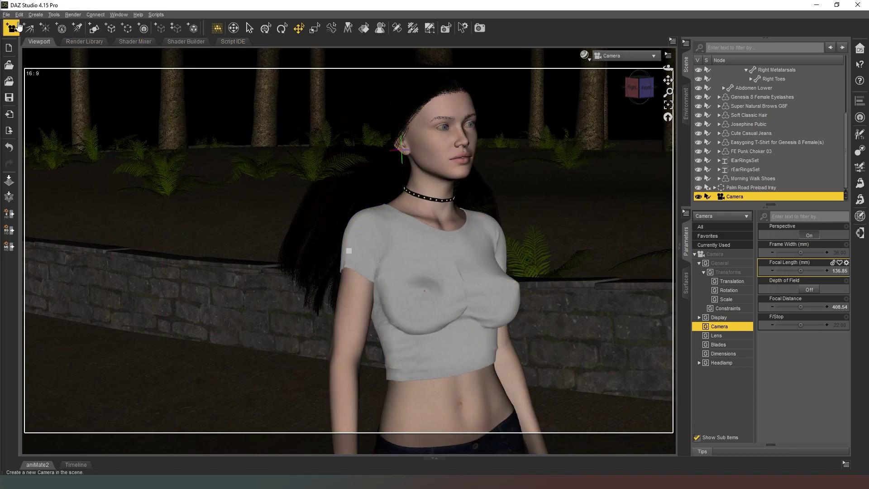
{"action": "left_click", "coordinate": [800, 290]}
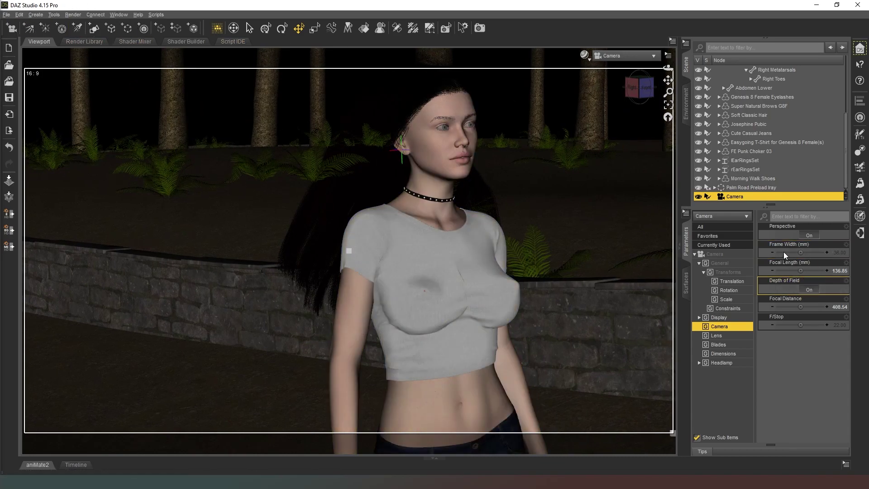
From Perspective view, place the focal plane on Sam: Focal Distance 289.23, F/Stop 84.58
{"action": "left_click", "coordinate": [633, 82]}
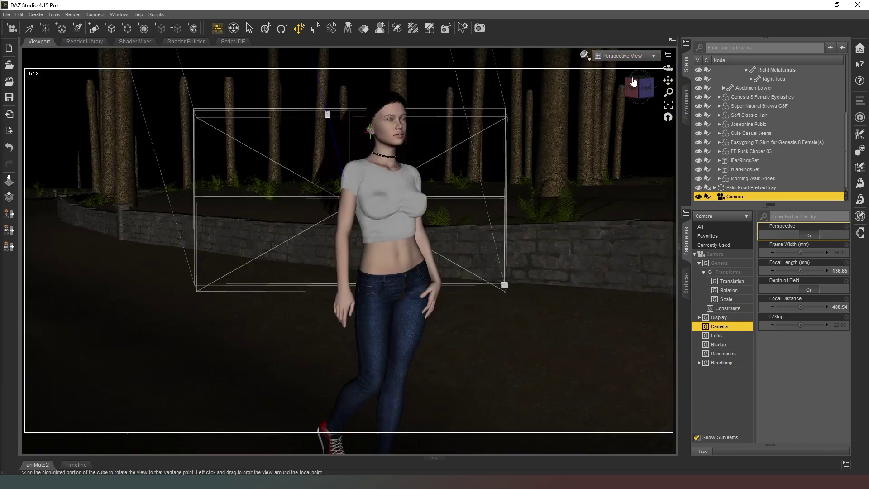
{"action": "left_click_drag", "start_coordinate": [633, 82], "coordinate": [566, 85]}
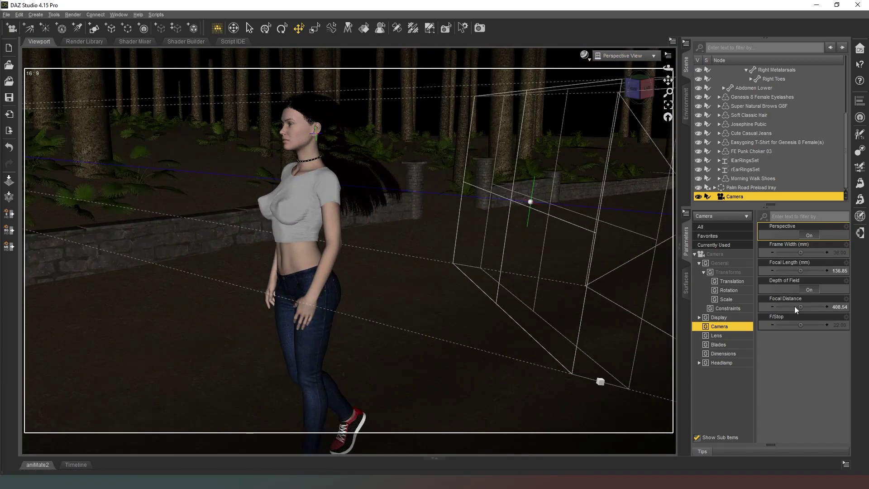
{"action": "mouse_move", "coordinate": [796, 310]}
{"action": "left_mouse_down"}
{"action": "mouse_move", "coordinate": [786, 307]}
{"action": "mouse_move", "coordinate": [812, 326]}
{"action": "mouse_move", "coordinate": [803, 325]}
{"action": "left_mouse_up"}
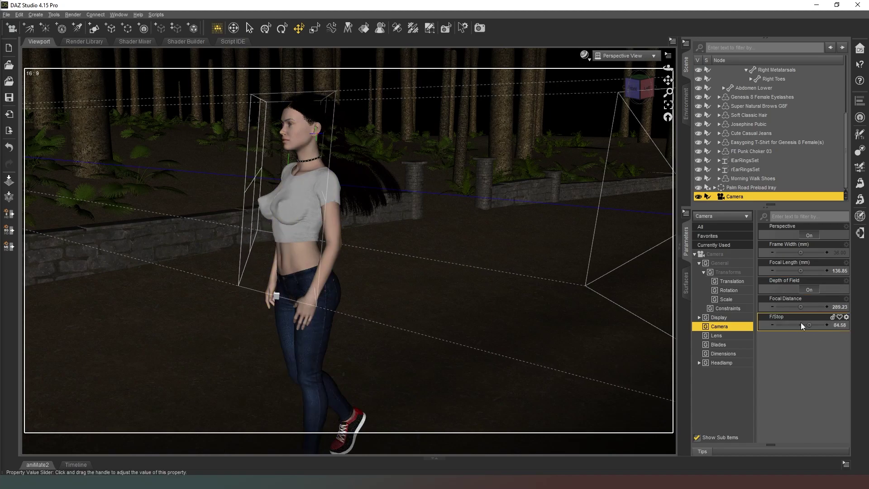
Back in the Camera view, twist Sam's head to -30.17 to face the lens
{"action": "left_click", "coordinate": [627, 56]}
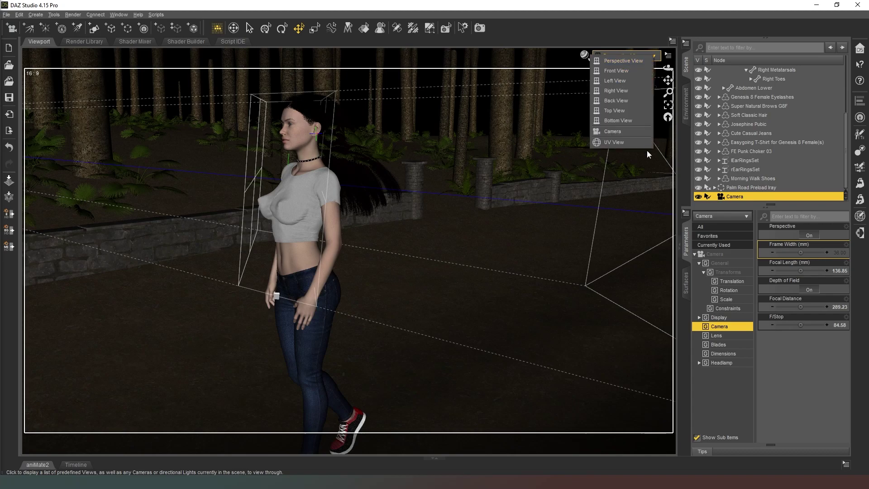
{"action": "left_click", "coordinate": [623, 131]}
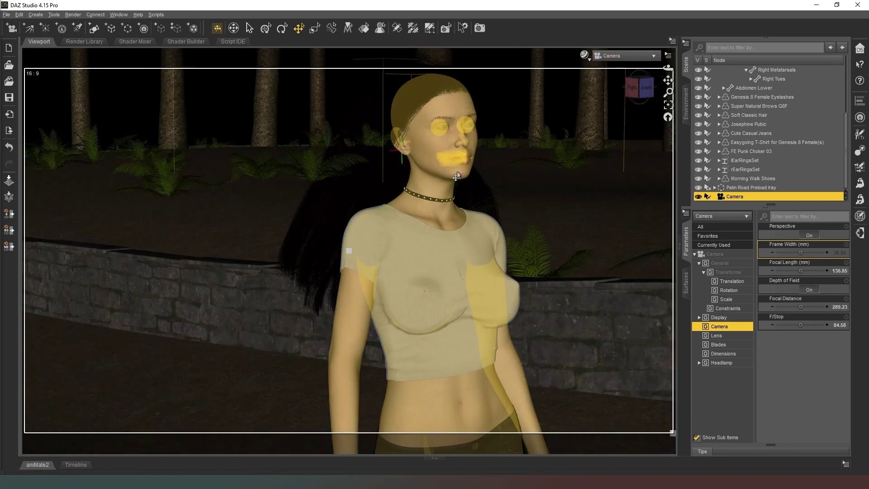
{"action": "left_click", "coordinate": [447, 181]}
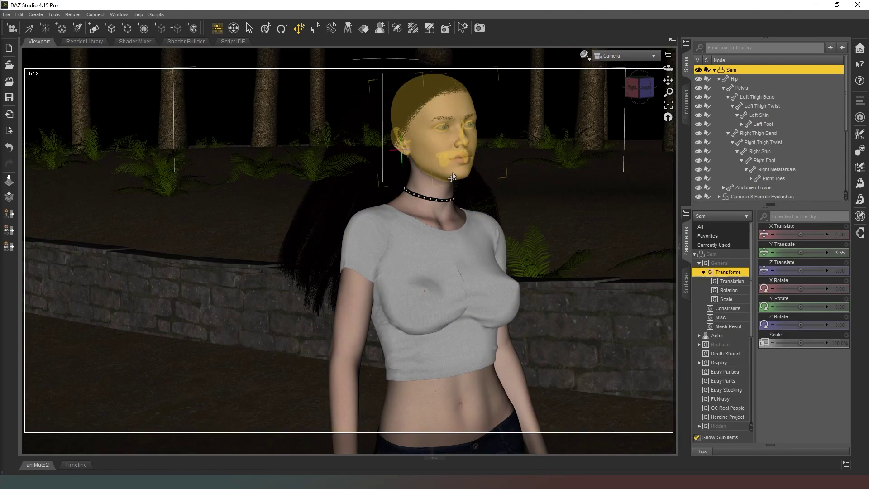
{"action": "left_click", "coordinate": [452, 178]}
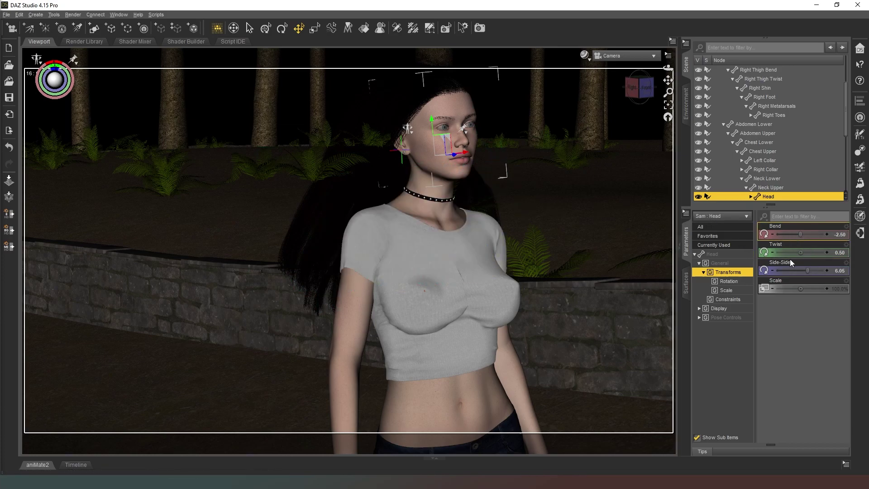
{"action": "left_click_drag", "start_coordinate": [800, 252], "coordinate": [789, 252]}
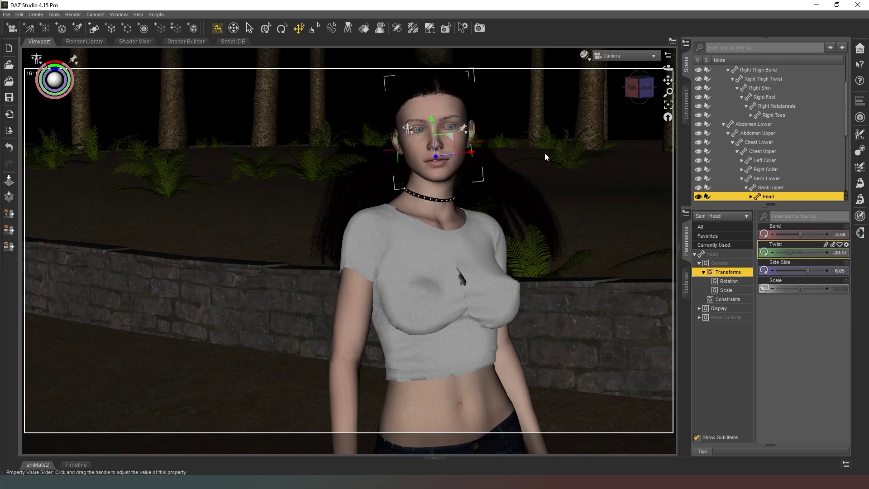
Set the left eye's Point At target to the Camera
{"action": "left_click", "coordinate": [447, 129]}
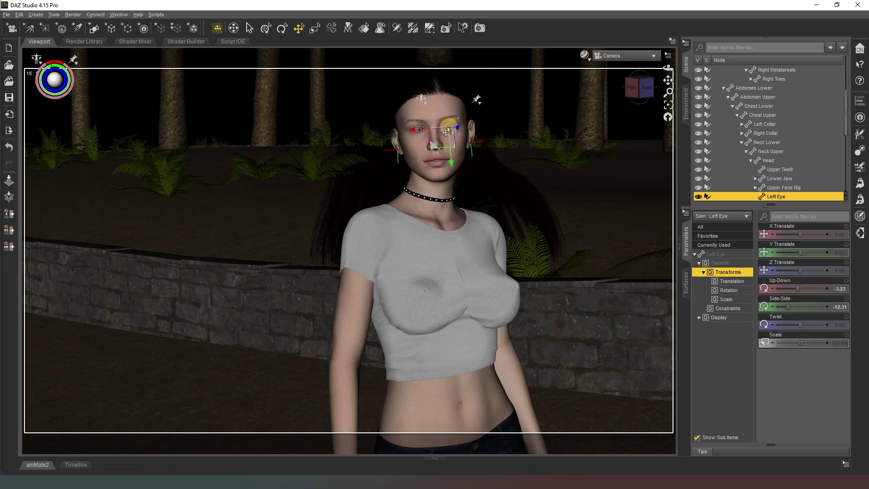
{"action": "left_click", "coordinate": [720, 254]}
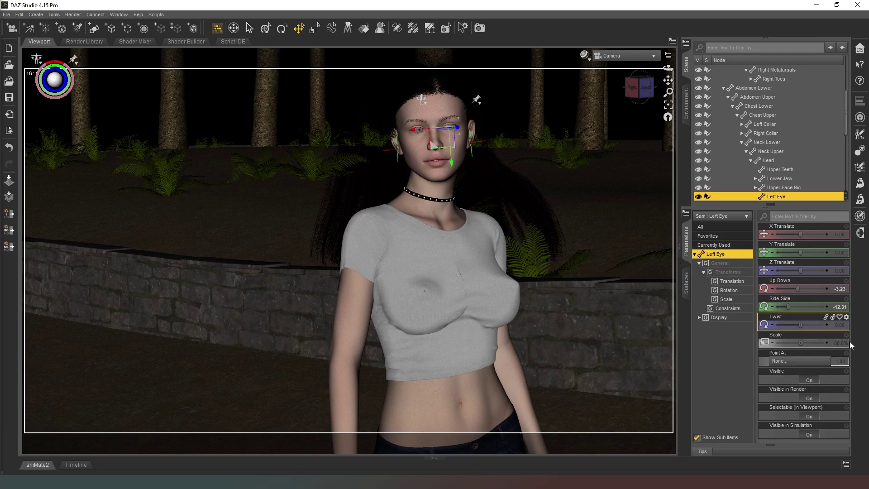
{"action": "left_click", "coordinate": [800, 361]}
{"action": "left_click", "coordinate": [395, 176]}
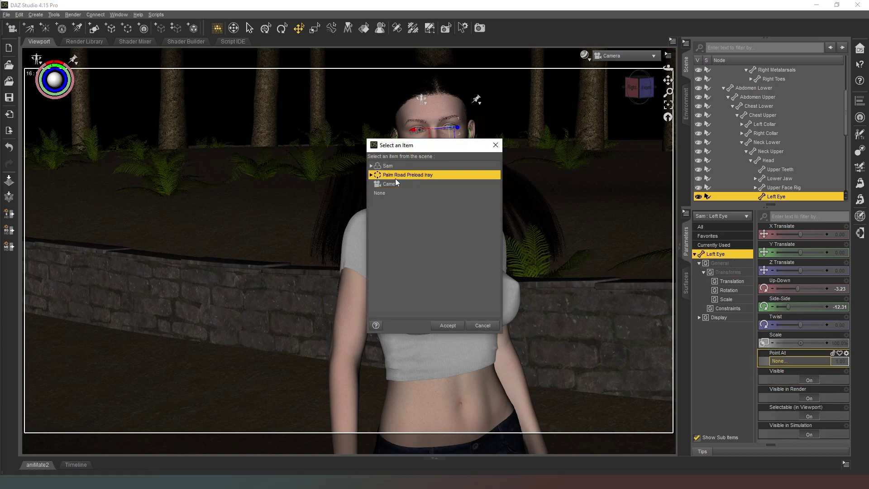
{"action": "left_click", "coordinate": [411, 185]}
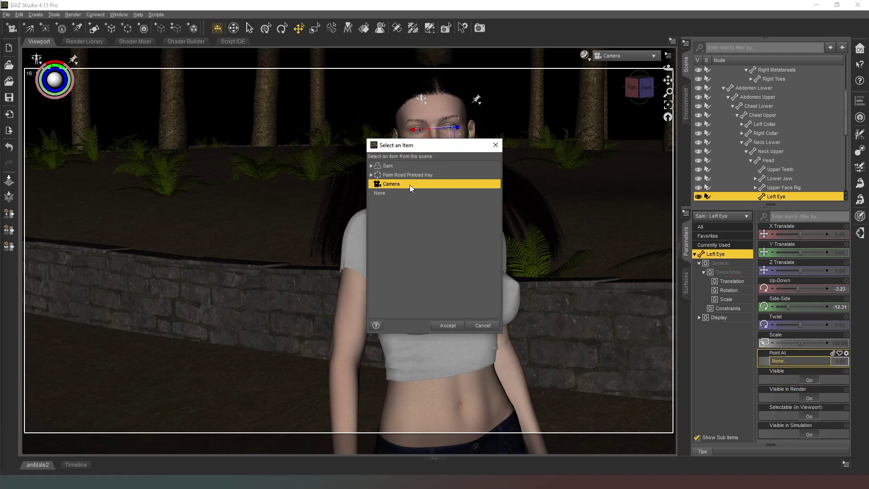
{"action": "left_click", "coordinate": [446, 326]}
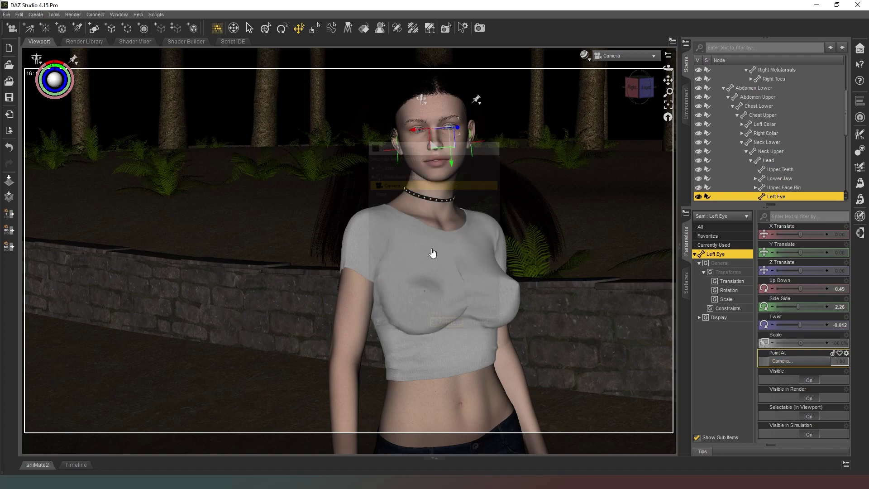
Set the right eye's Point At target to the Camera as well, then deselect it
{"action": "left_click", "coordinate": [417, 134]}
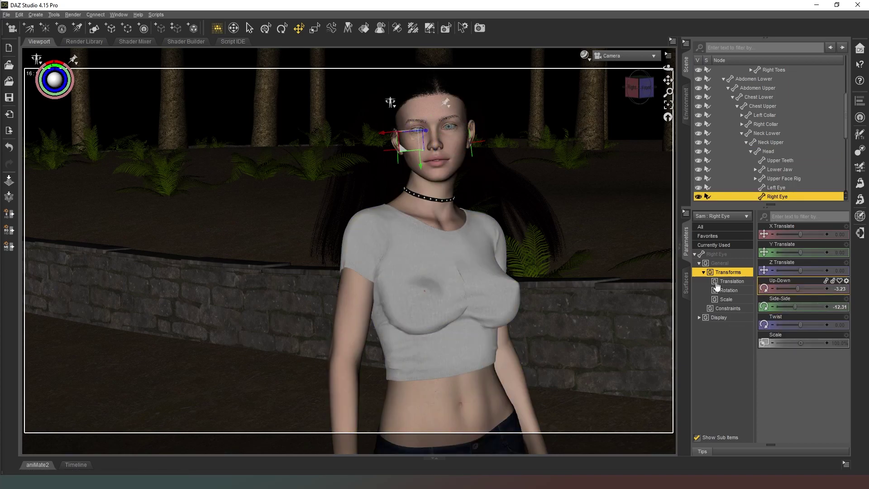
{"action": "left_click", "coordinate": [732, 257]}
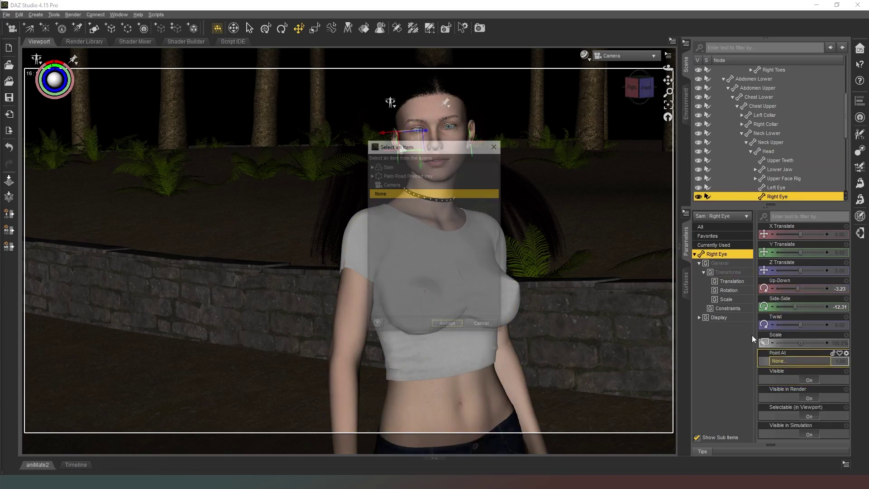
{"action": "left_click", "coordinate": [433, 186]}
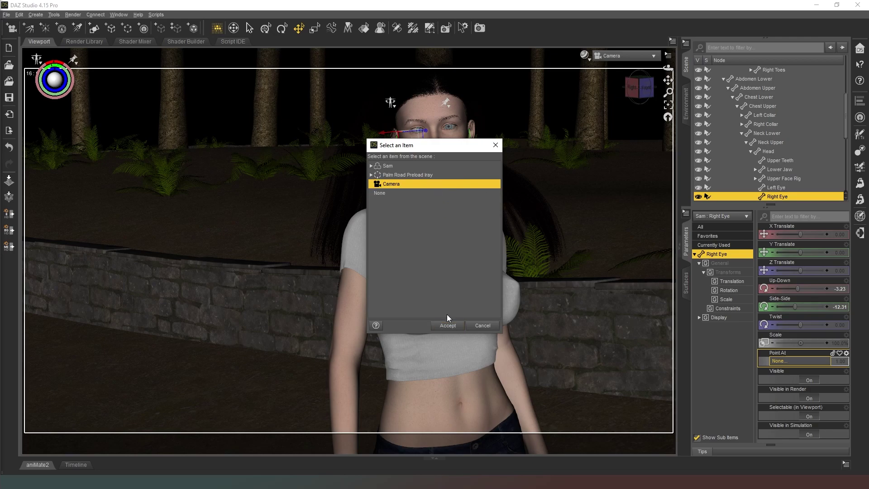
{"action": "left_click", "coordinate": [447, 326]}
{"action": "left_click", "coordinate": [608, 194]}
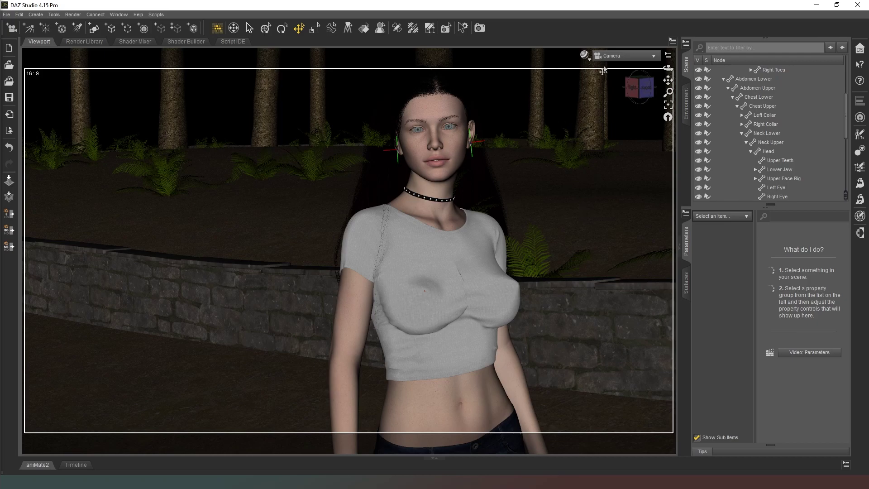
Check the scene in Perspective view, return to the Camera and choose NVIDIA Iray DrawStyle
{"action": "left_click", "coordinate": [639, 56]}
{"action": "left_click", "coordinate": [638, 62]}
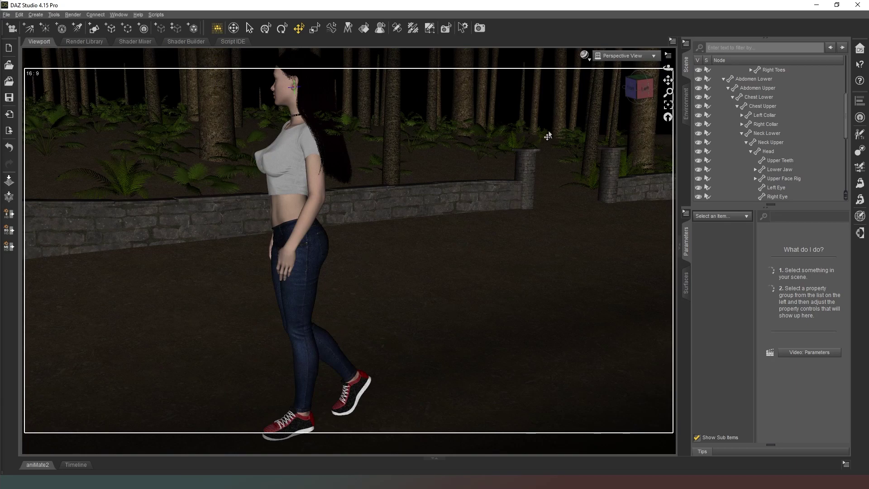
{"action": "left_click", "coordinate": [636, 90]}
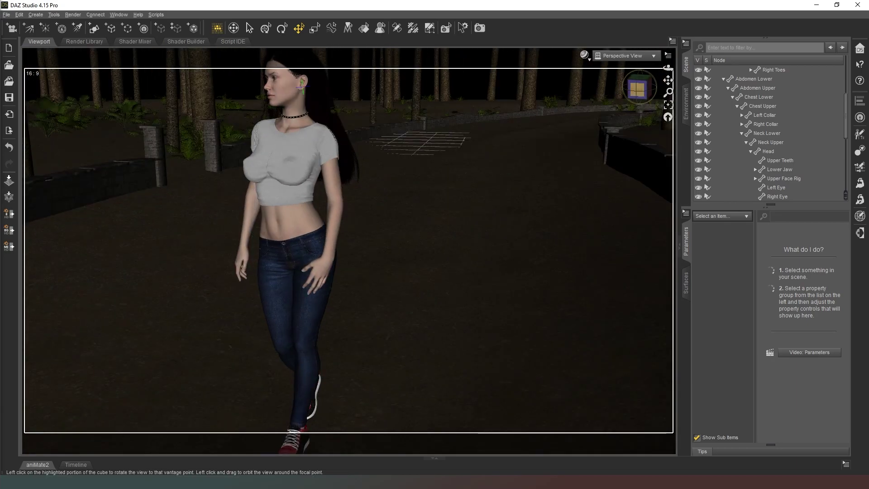
{"action": "left_click", "coordinate": [638, 89]}
{"action": "left_click", "coordinate": [629, 56]}
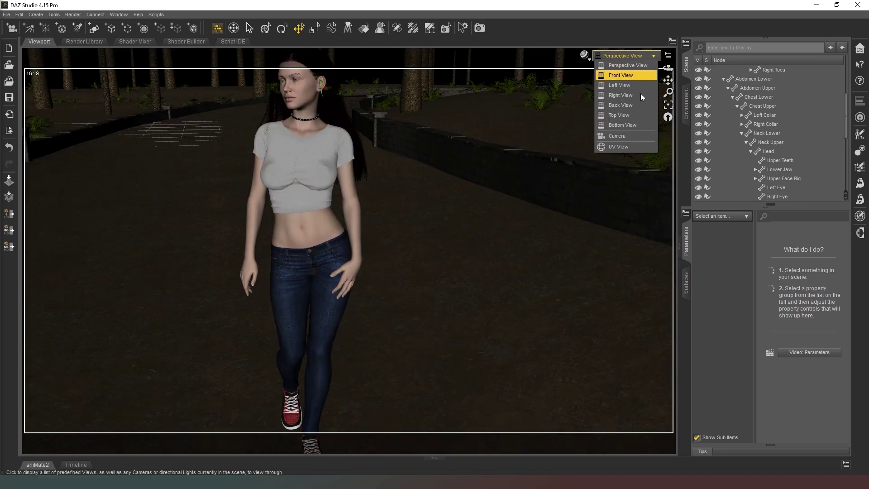
{"action": "left_click", "coordinate": [623, 136]}
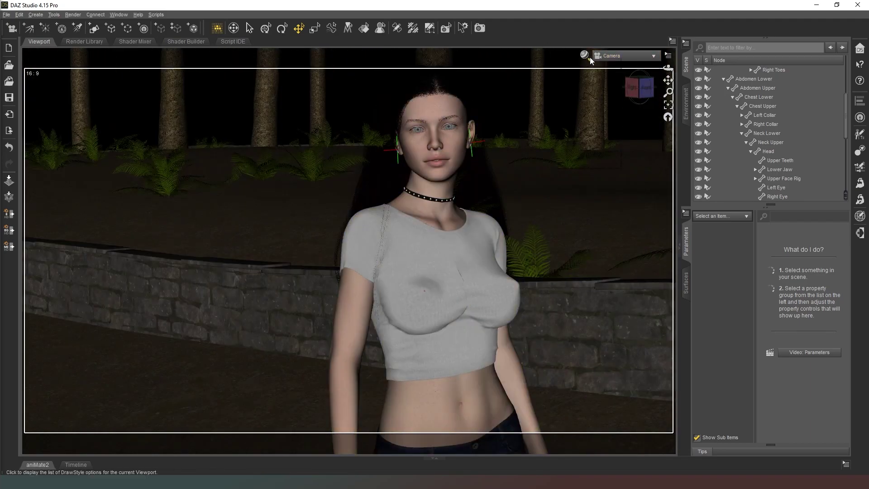
{"action": "left_click", "coordinate": [589, 57]}
Switch the camera viewport to an Iray preview of Sam in the sunlit forest
{"action": "left_click", "coordinate": [578, 159]}
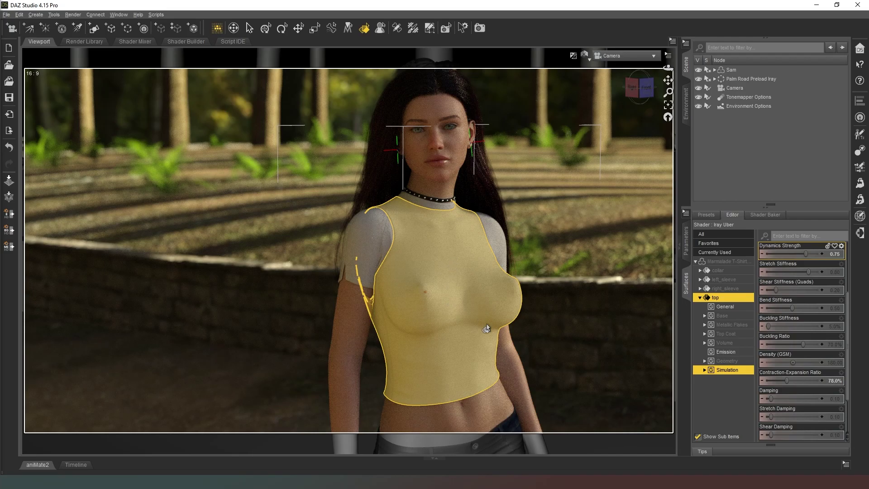
Deselect the shirt surface and switch to the Translate tool
{"action": "left_click", "coordinate": [584, 227]}
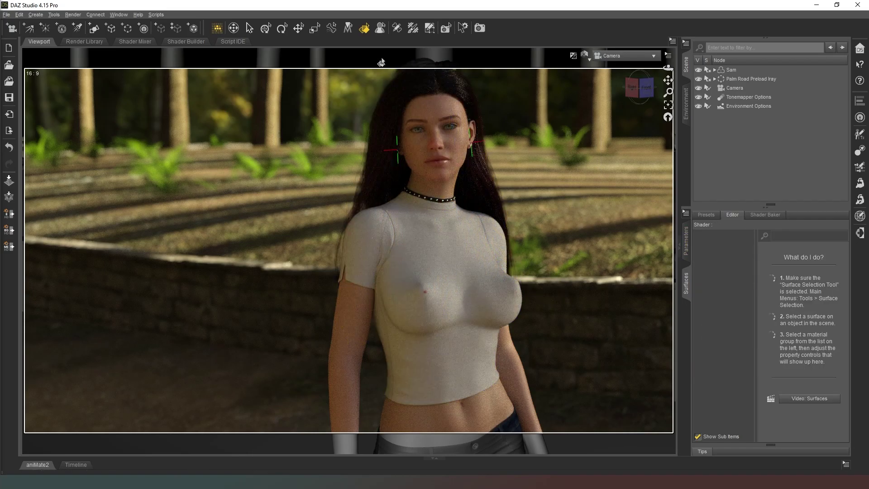
{"action": "left_click", "coordinate": [299, 28]}
Set the viewport to Texture Shaded display and Perspective View
{"action": "left_click", "coordinate": [586, 56]}
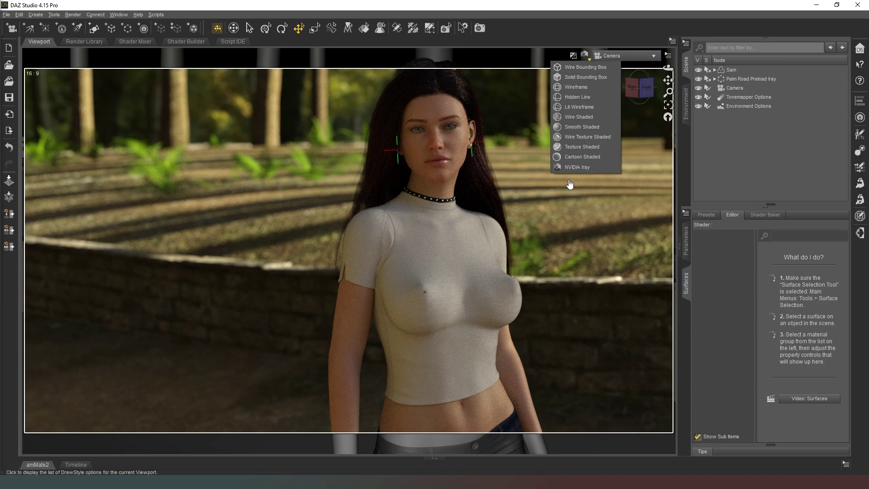
{"action": "left_click", "coordinate": [584, 148]}
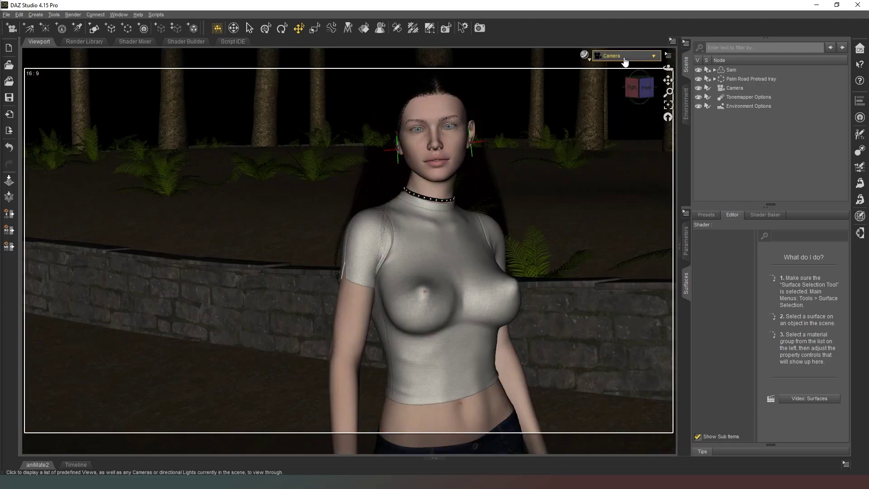
{"action": "left_click", "coordinate": [624, 57]}
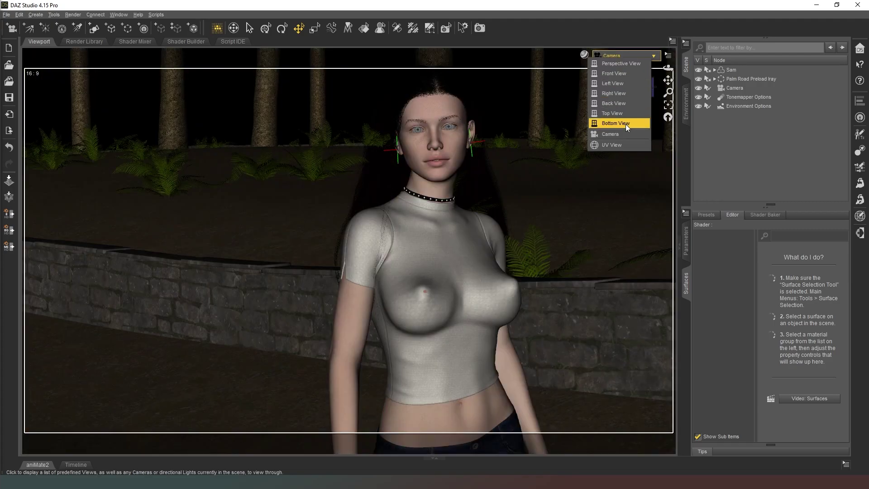
{"action": "left_click", "coordinate": [620, 64]}
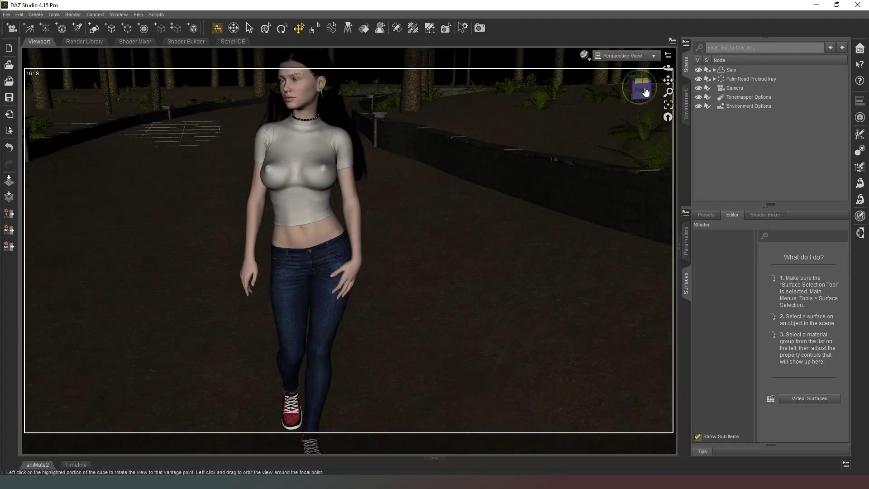
Add a Plane primitive at world centre, select it and undo the accidental leg pose
{"action": "left_click", "coordinate": [95, 28]}
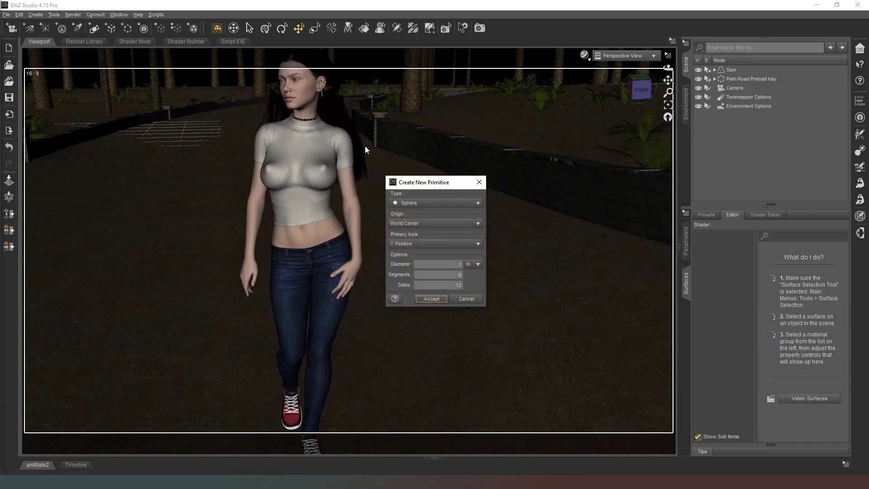
{"action": "left_click", "coordinate": [463, 299]}
{"action": "left_click", "coordinate": [94, 28]}
{"action": "left_click", "coordinate": [471, 202]}
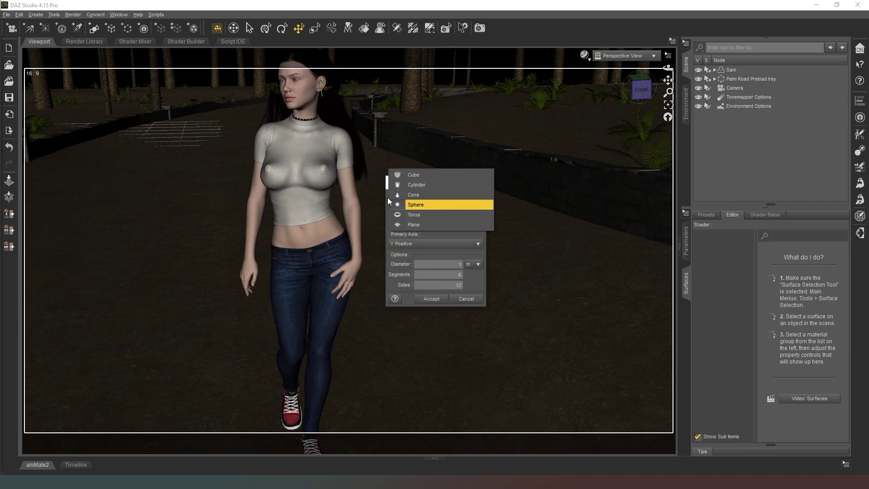
{"action": "left_click", "coordinate": [433, 212]}
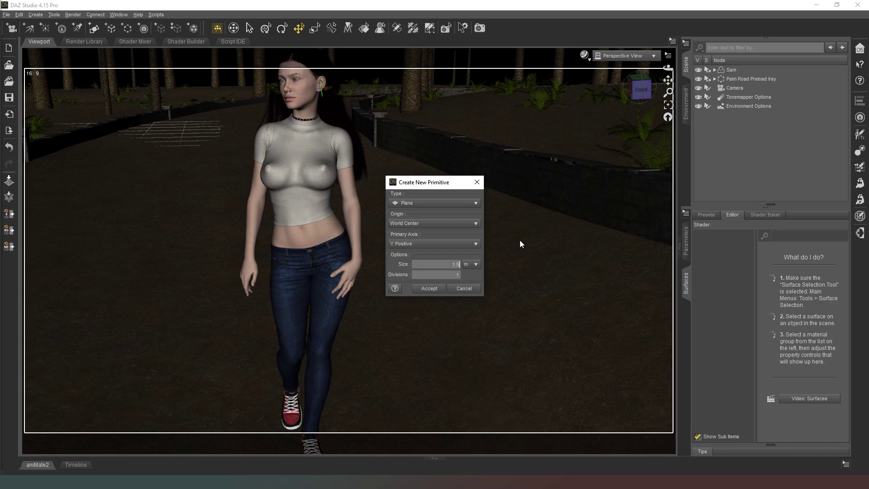
{"action": "left_click", "coordinate": [428, 289]}
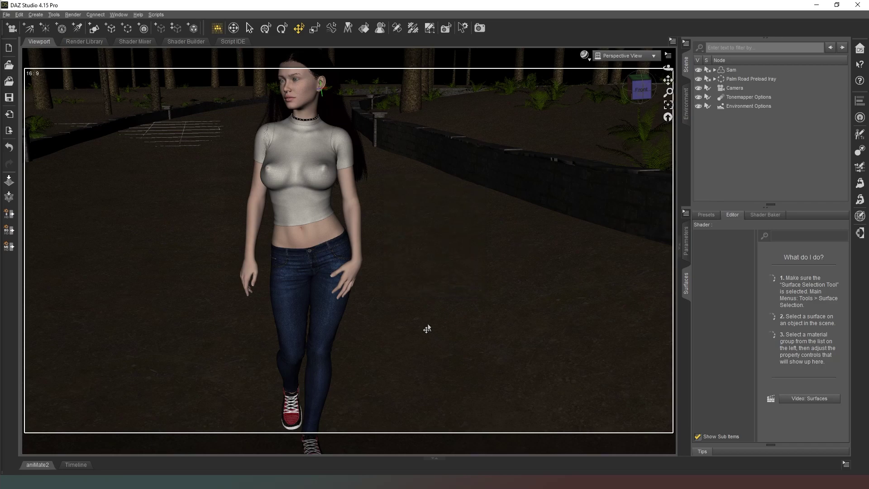
{"action": "left_click", "coordinate": [738, 114]}
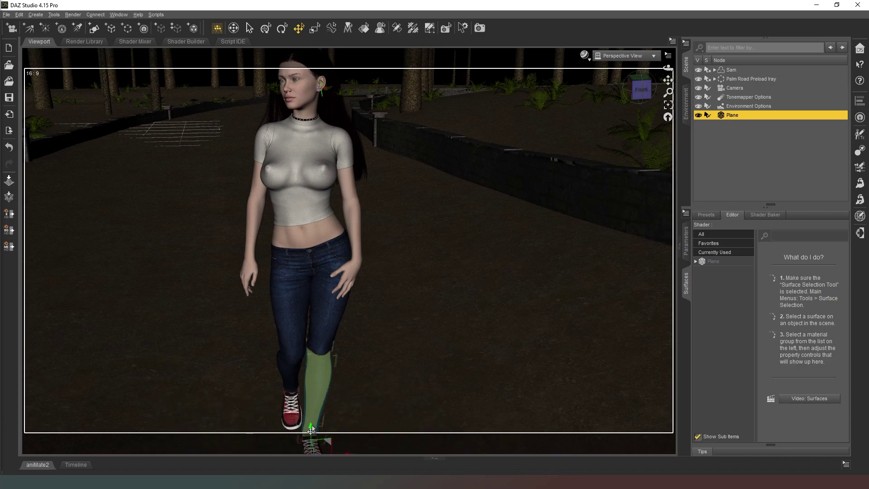
{"action": "left_click_drag", "start_coordinate": [373, 273], "coordinate": [463, 266]}
{"action": "key", "text": "ctrl+z"}
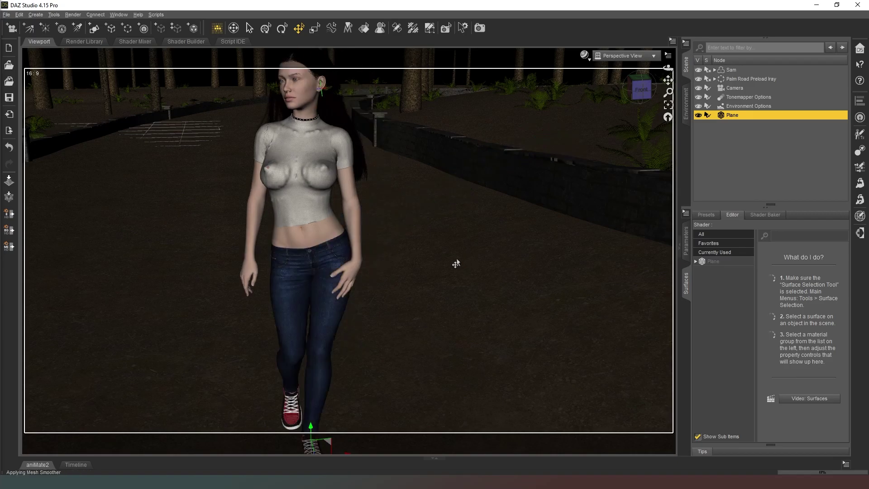
Raise the Plane by setting its Y Translate to 200
{"action": "left_click", "coordinate": [686, 240]}
{"action": "left_click", "coordinate": [840, 253]}
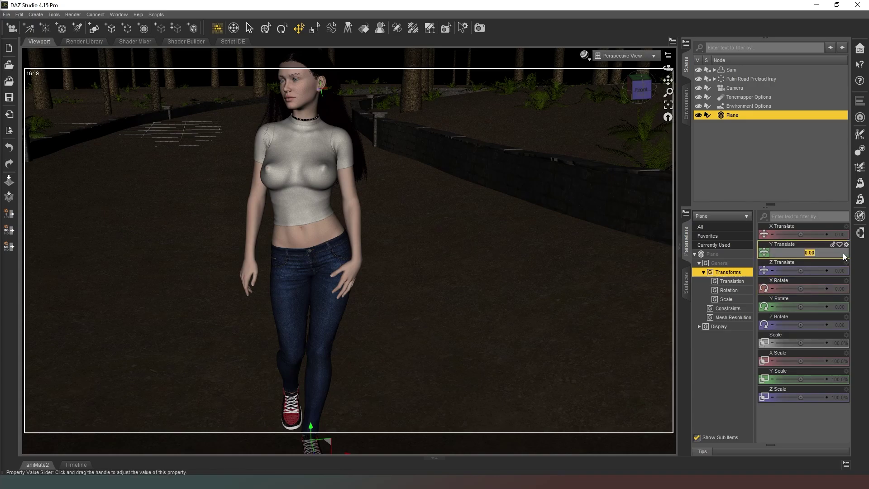
{"action": "type", "text": "20"}
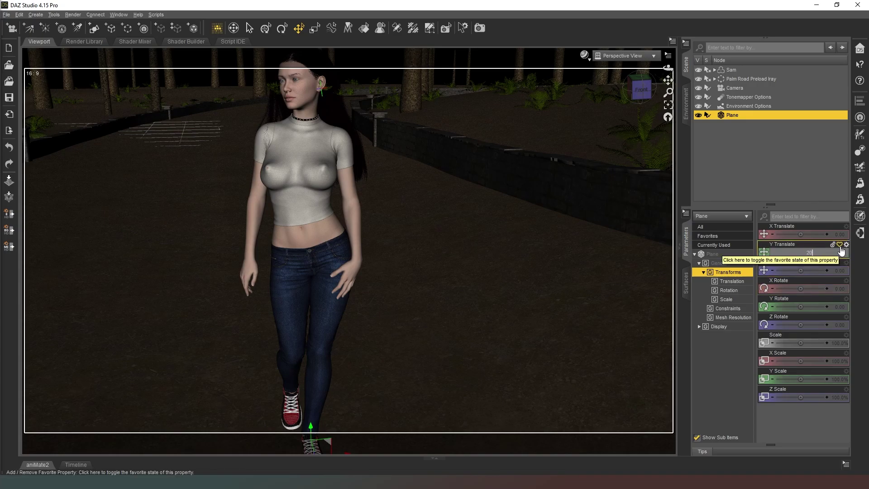
{"action": "type", "text": "0"}
{"action": "key", "text": "Return"}
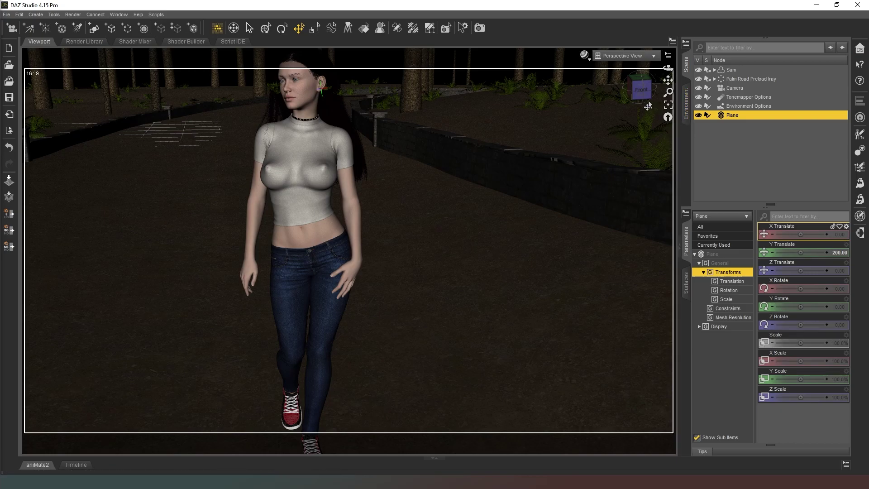
{"action": "left_click", "coordinate": [651, 103]}
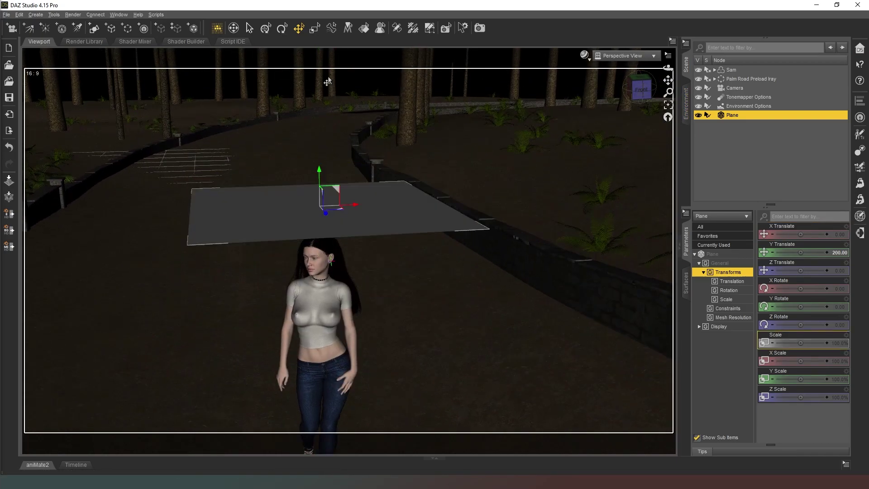
Tilt the Plane with the Rotate tool to roughly X -50.92, Z -56.42
{"action": "left_click", "coordinate": [282, 28]}
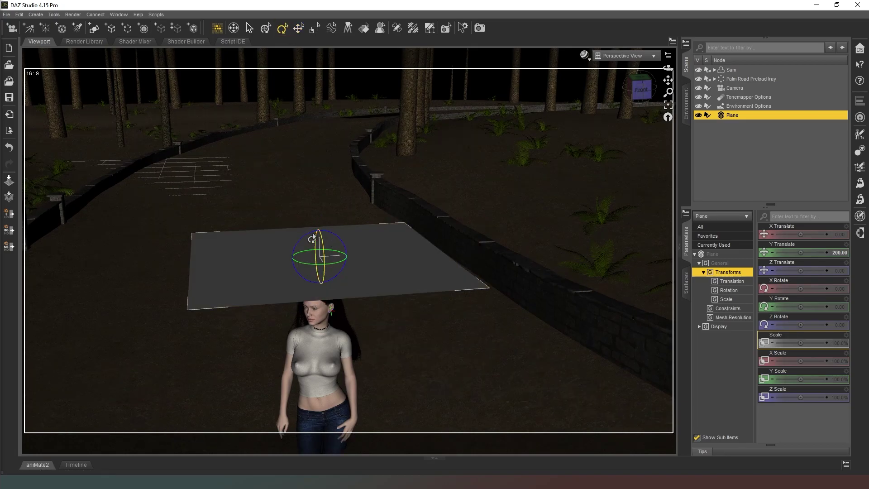
{"action": "left_click_drag", "start_coordinate": [312, 237], "coordinate": [337, 245]}
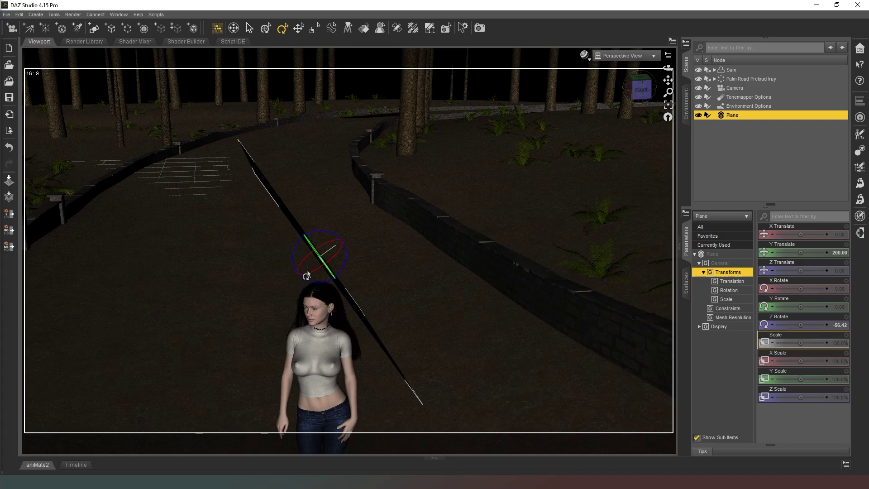
{"action": "left_click_drag", "start_coordinate": [310, 275], "coordinate": [359, 309]}
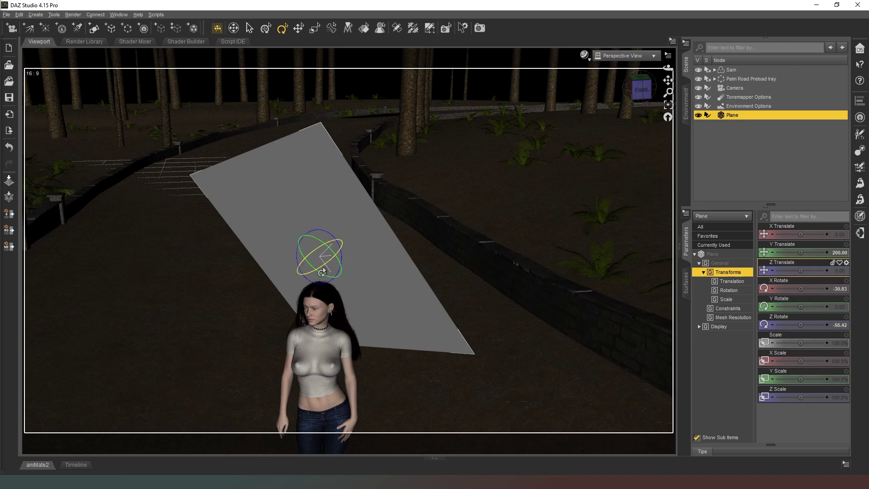
{"action": "left_click_drag", "start_coordinate": [322, 270], "coordinate": [347, 229]}
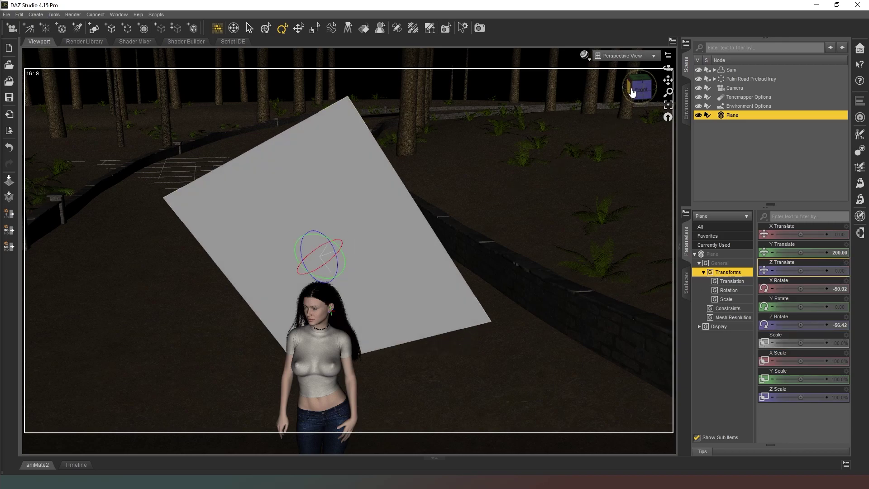
Move the Plane to 10.15 / 189.34 / -14.31, above and behind Sam's head
{"action": "left_click", "coordinate": [298, 28]}
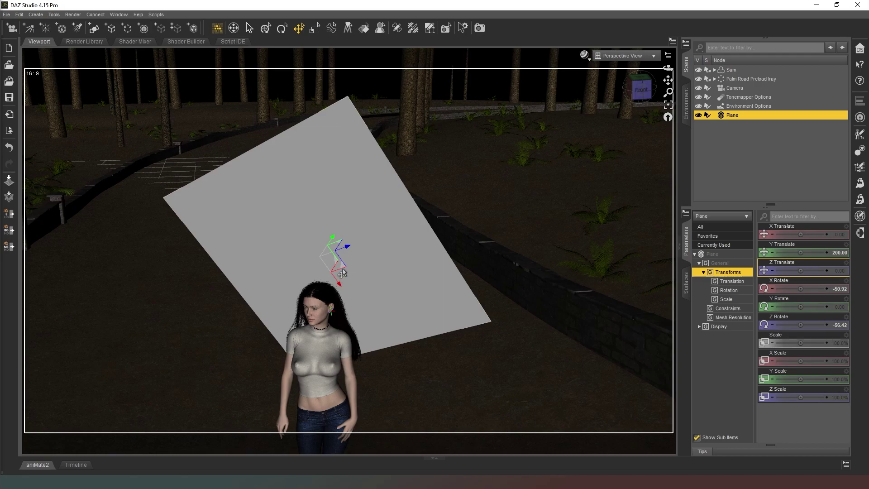
{"action": "mouse_move", "coordinate": [344, 267]}
{"action": "left_mouse_down"}
{"action": "mouse_move", "coordinate": [345, 254]}
{"action": "mouse_move", "coordinate": [337, 269]}
{"action": "mouse_move", "coordinate": [346, 249]}
{"action": "mouse_move", "coordinate": [367, 248]}
{"action": "mouse_move", "coordinate": [354, 271]}
{"action": "left_mouse_up"}
{"action": "mouse_move", "coordinate": [636, 93]}
{"action": "left_mouse_down"}
{"action": "mouse_move", "coordinate": [620, 91]}
{"action": "mouse_move", "coordinate": [632, 92]}
{"action": "left_mouse_up"}
{"action": "left_click", "coordinate": [638, 91]}
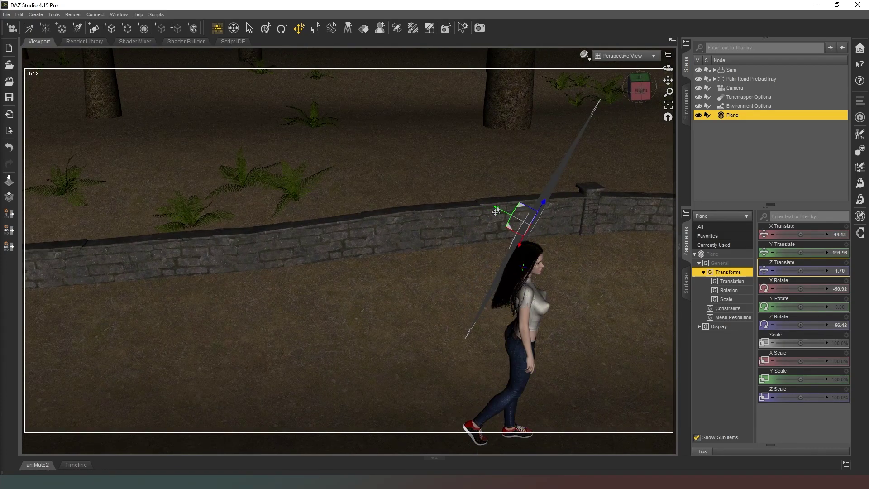
{"action": "left_click_drag", "start_coordinate": [497, 214], "coordinate": [594, 136]}
{"action": "left_click_drag", "start_coordinate": [638, 90], "coordinate": [625, 92]}
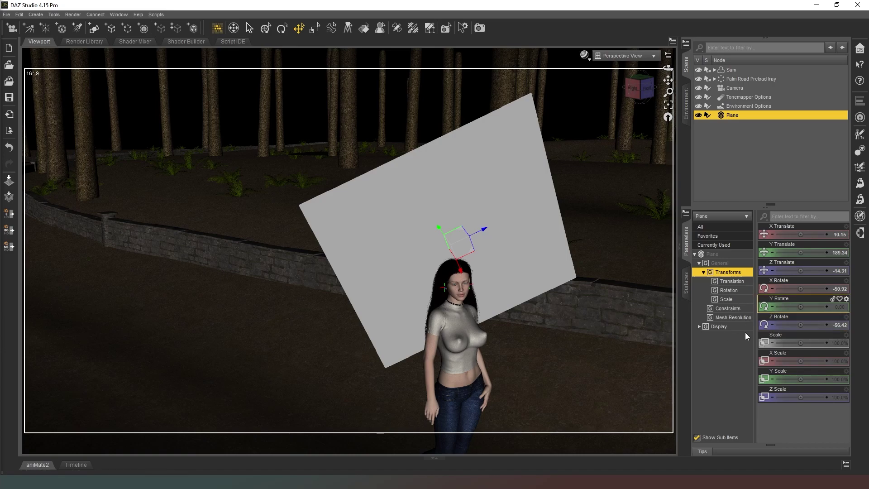
Switch Two Sided Light to Off on the Plane's Default surface
{"action": "left_click", "coordinate": [686, 285]}
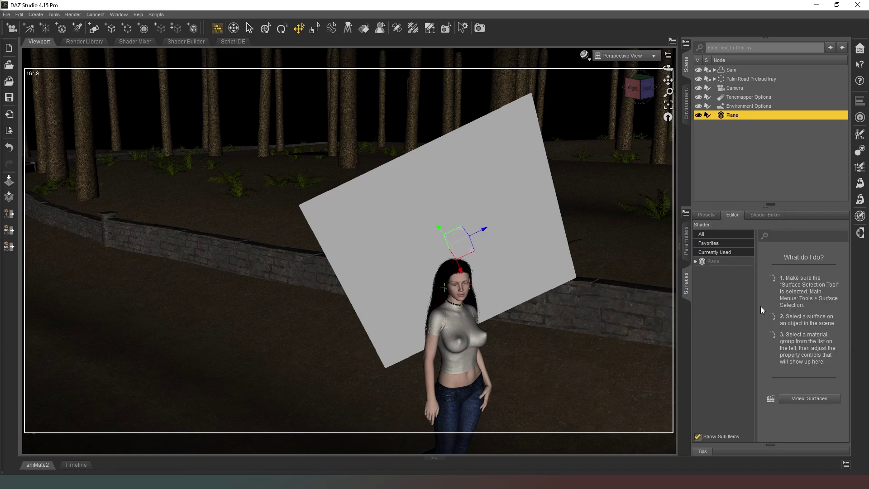
{"action": "left_click", "coordinate": [696, 262]}
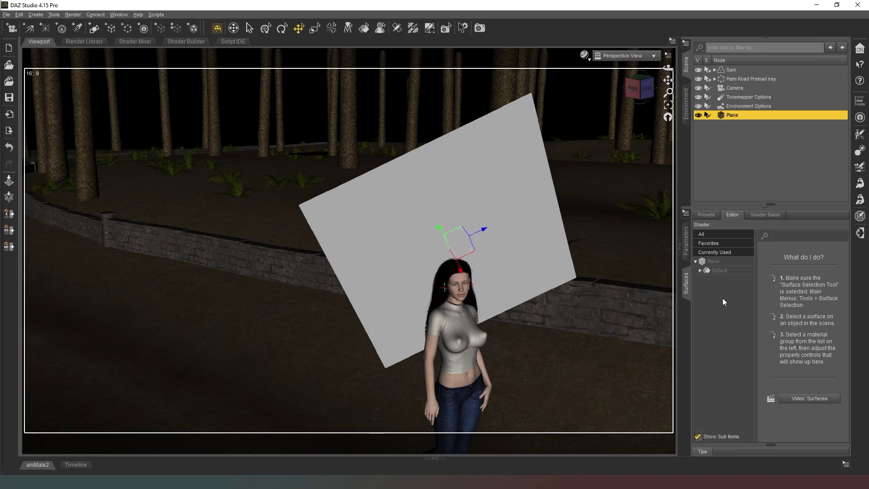
{"action": "left_click", "coordinate": [712, 271]}
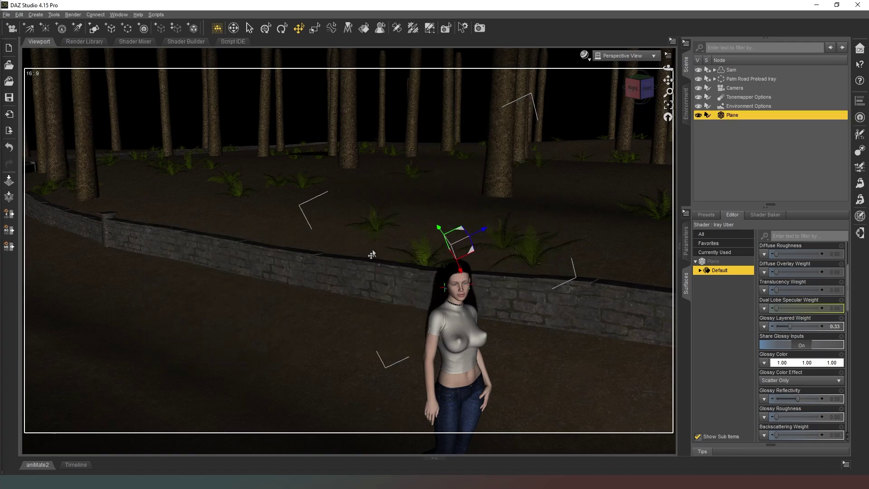
{"action": "scroll", "coordinate": [803, 362], "scroll_direction": "down", "scroll_amount": 10}
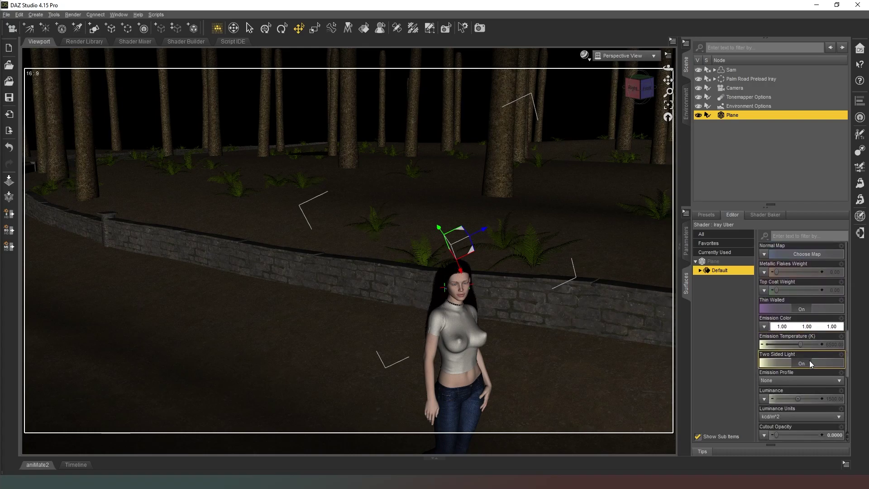
{"action": "left_click", "coordinate": [802, 363]}
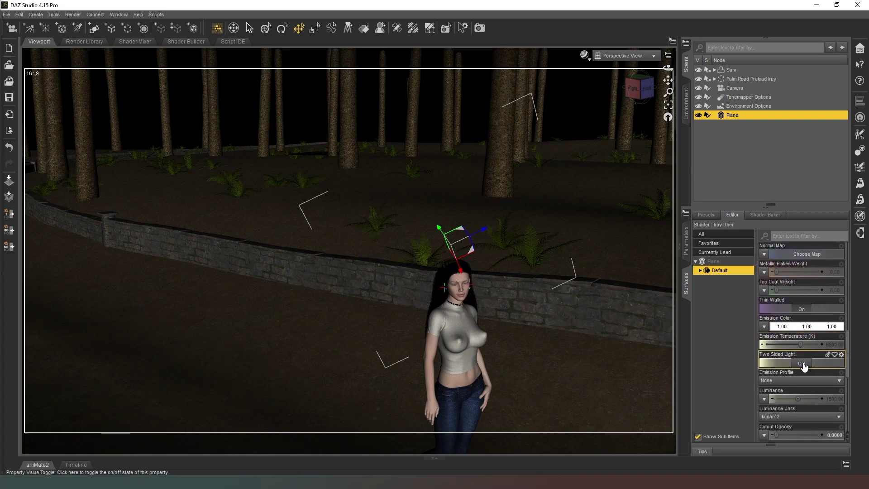
View through Camera with the NVIDIA Iray draw style, and deselect the plane
{"action": "left_click", "coordinate": [622, 55]}
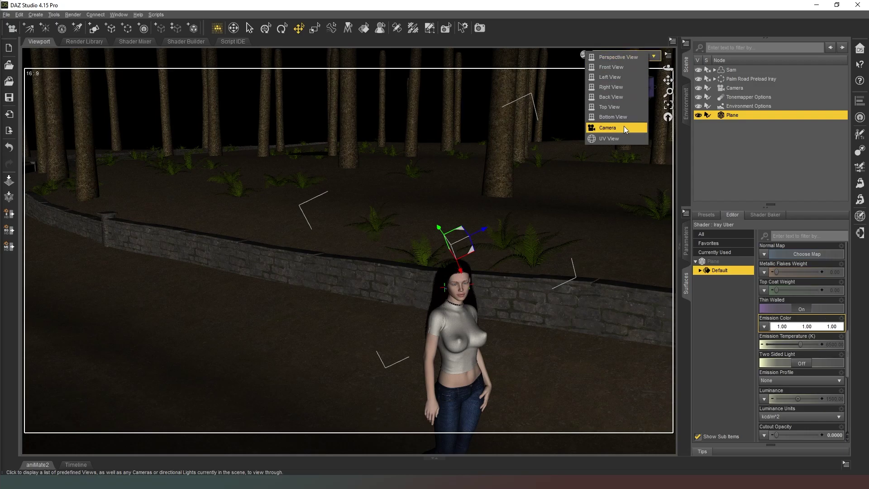
{"action": "left_click", "coordinate": [621, 128]}
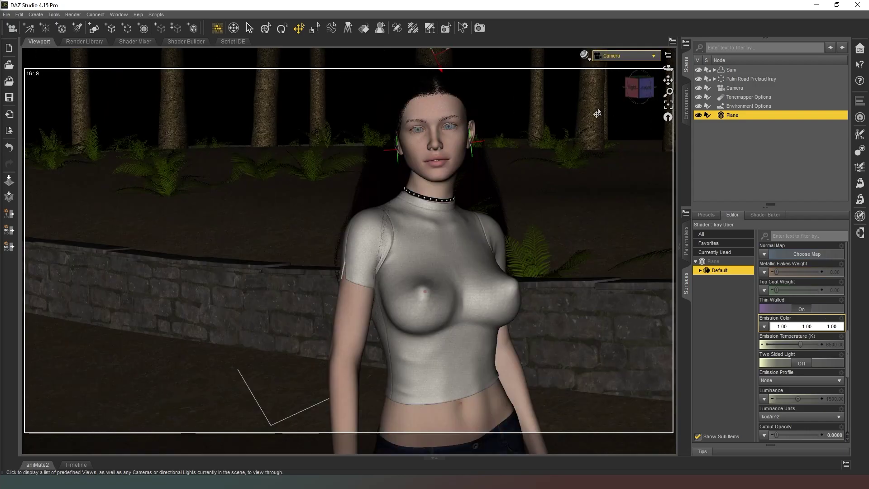
{"action": "left_click", "coordinate": [584, 55]}
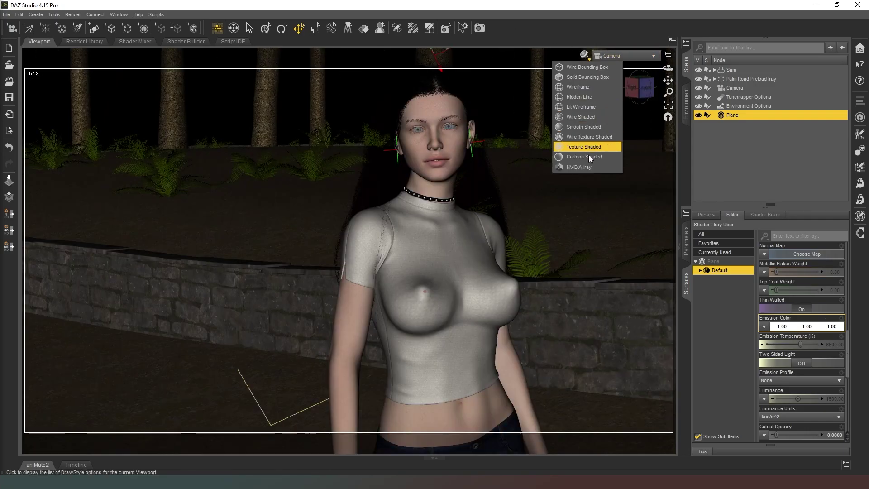
{"action": "left_click", "coordinate": [588, 167]}
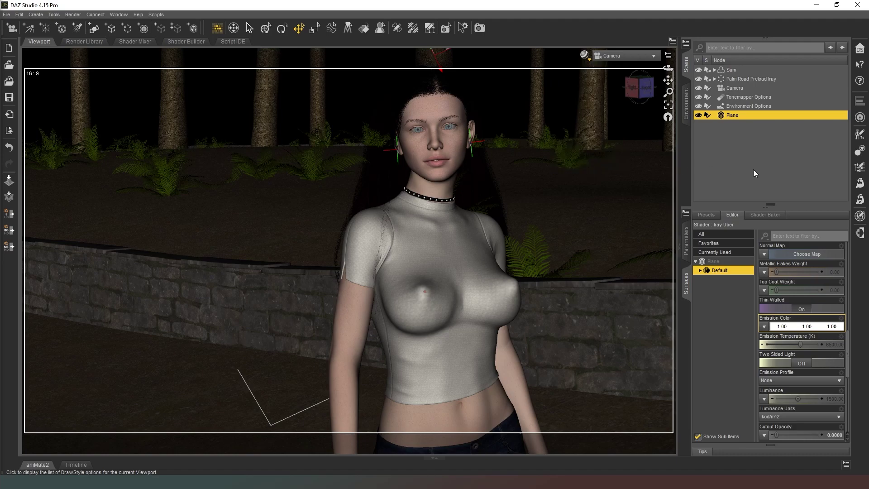
{"action": "left_click", "coordinate": [784, 169]}
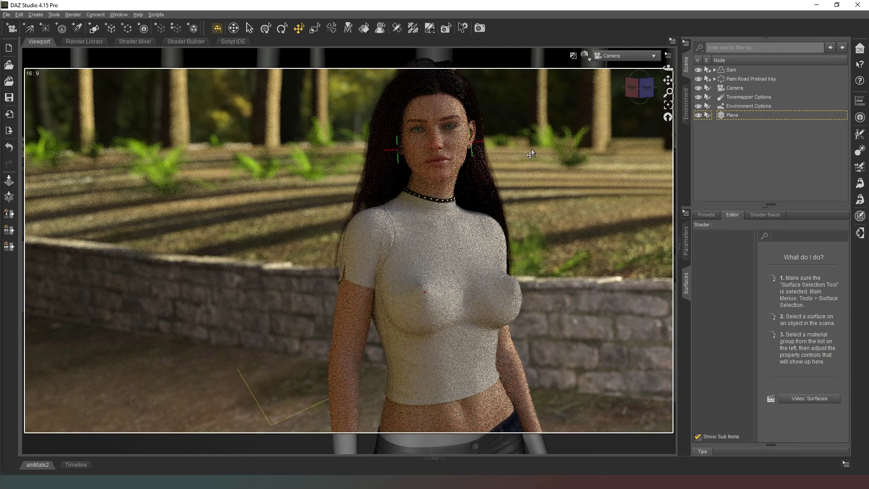
{"action": "left_click", "coordinate": [379, 28]}
{"action": "left_click", "coordinate": [430, 28]}
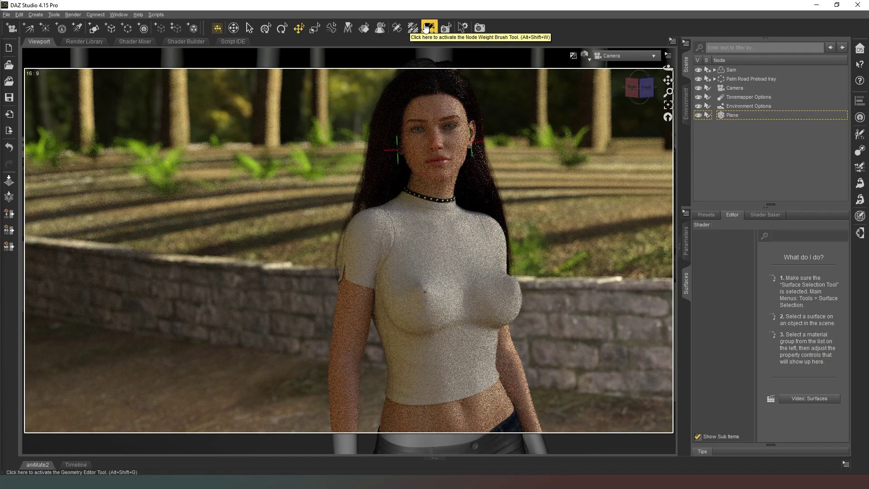
{"action": "left_click", "coordinate": [729, 115]}
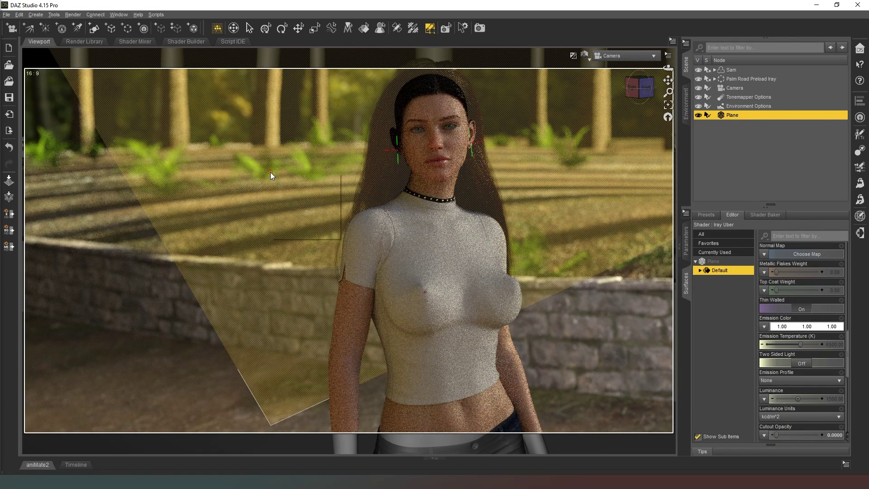
{"action": "right_click", "coordinate": [270, 172]}
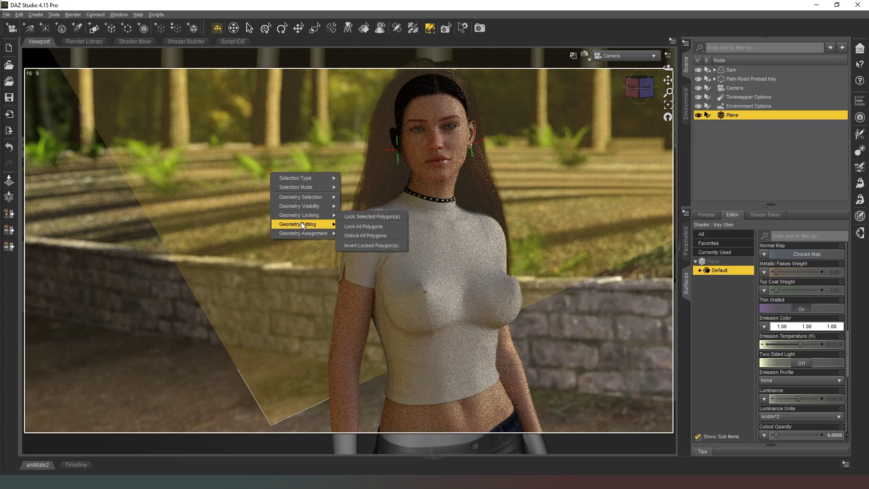
{"action": "mouse_move", "coordinate": [303, 223]}
{"action": "left_click", "coordinate": [374, 233]}
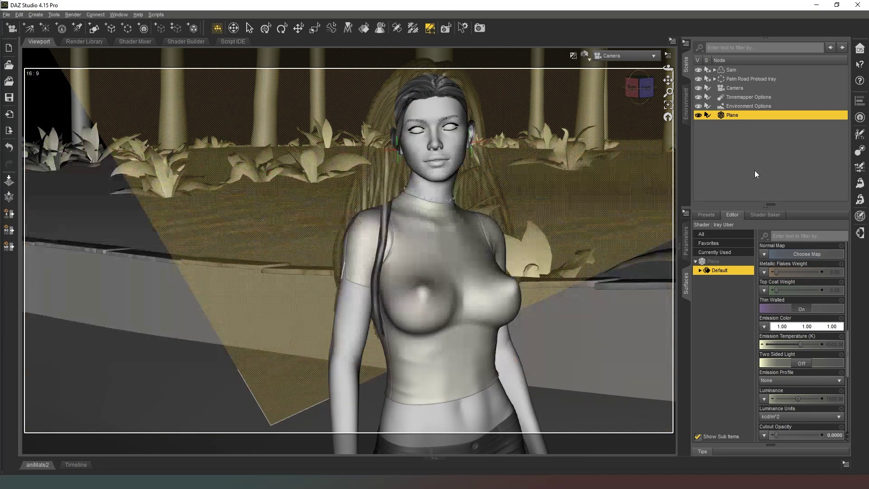
{"action": "left_click", "coordinate": [755, 174]}
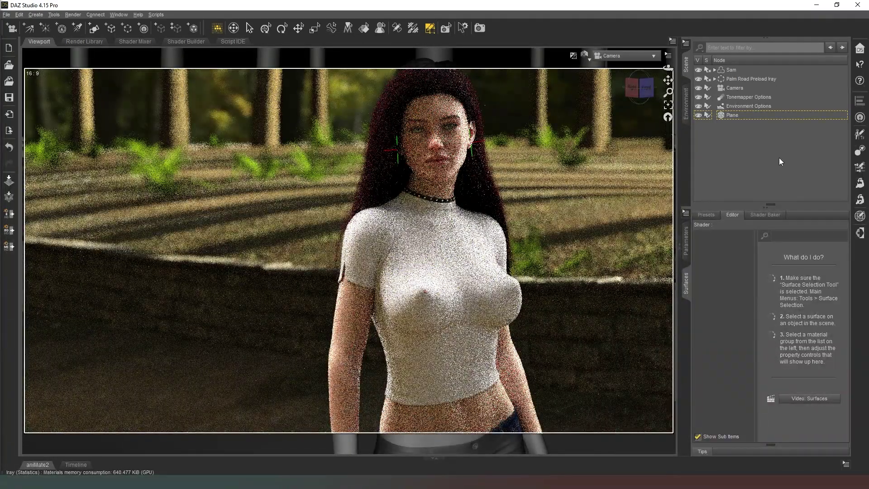
Show the Plane's Default surface Emission settings and try a Luminance of 150
{"action": "left_click", "coordinate": [728, 116]}
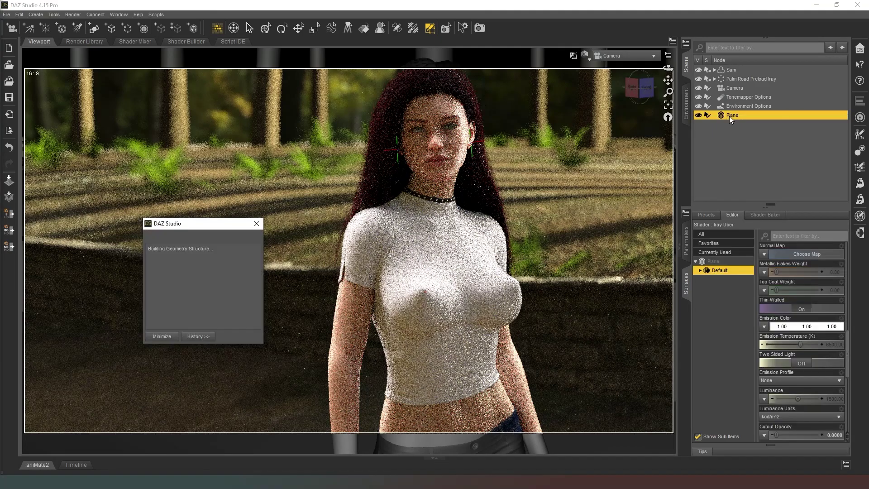
{"action": "left_click", "coordinate": [700, 271]}
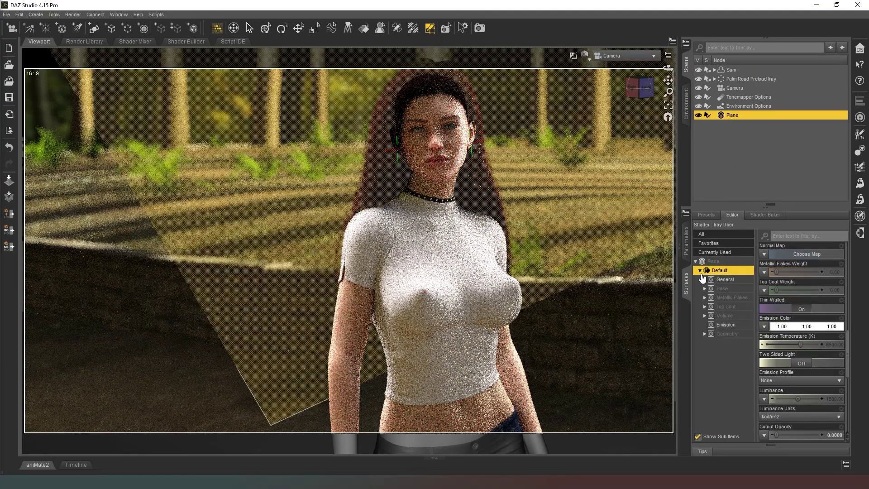
{"action": "left_click", "coordinate": [720, 326]}
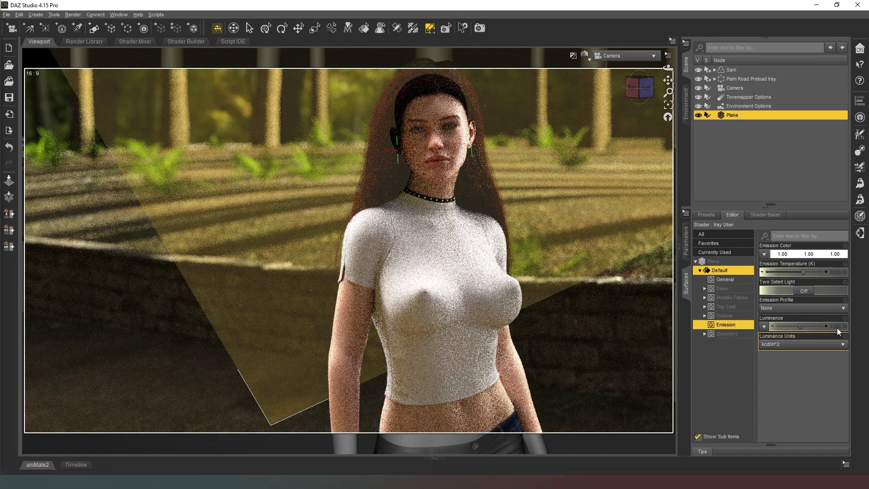
{"action": "left_click", "coordinate": [836, 330]}
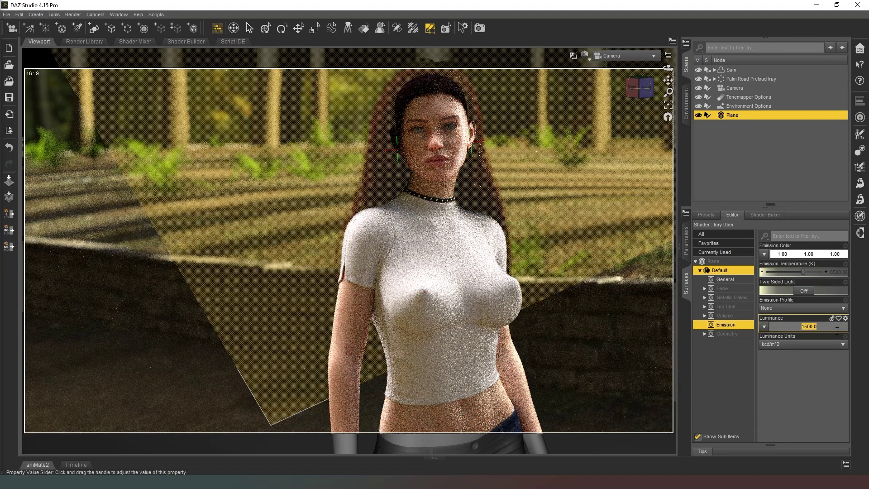
{"action": "type", "text": "150"}
{"action": "key", "text": "Return"}
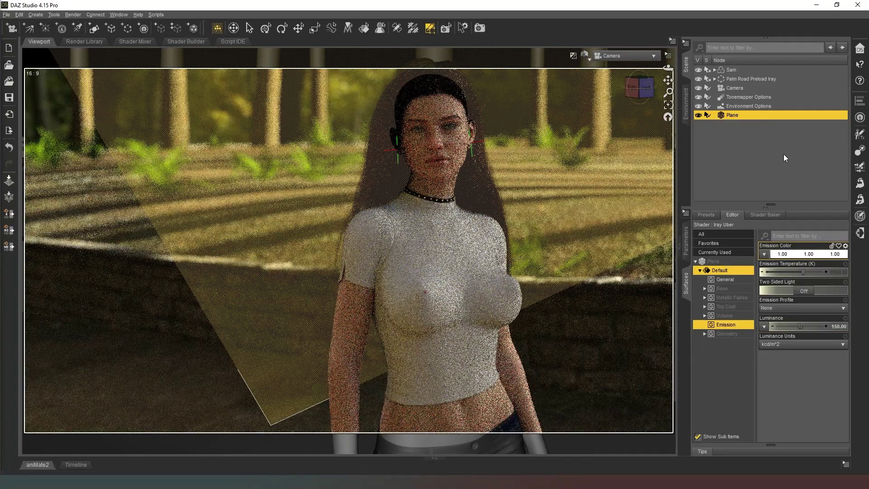
Set the Luminance to 400, clear the surface selection and return to Translate
{"action": "left_click", "coordinate": [836, 329]}
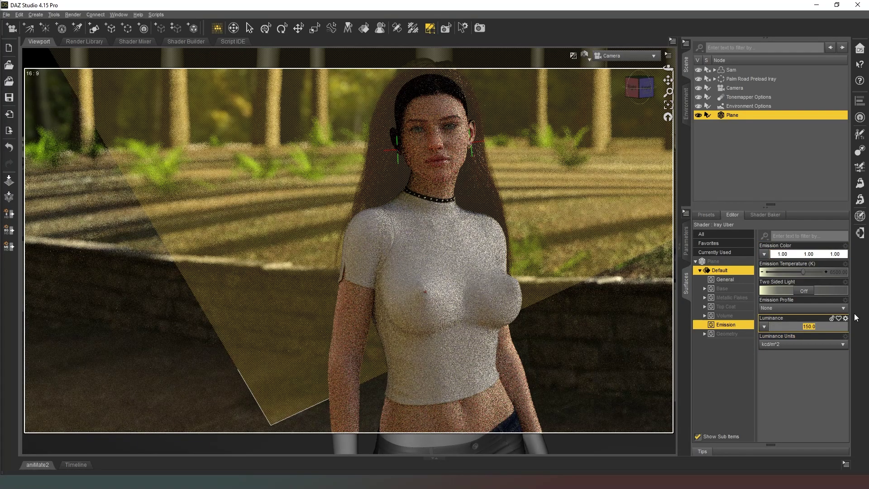
{"action": "type", "text": "400"}
{"action": "key", "text": "Return"}
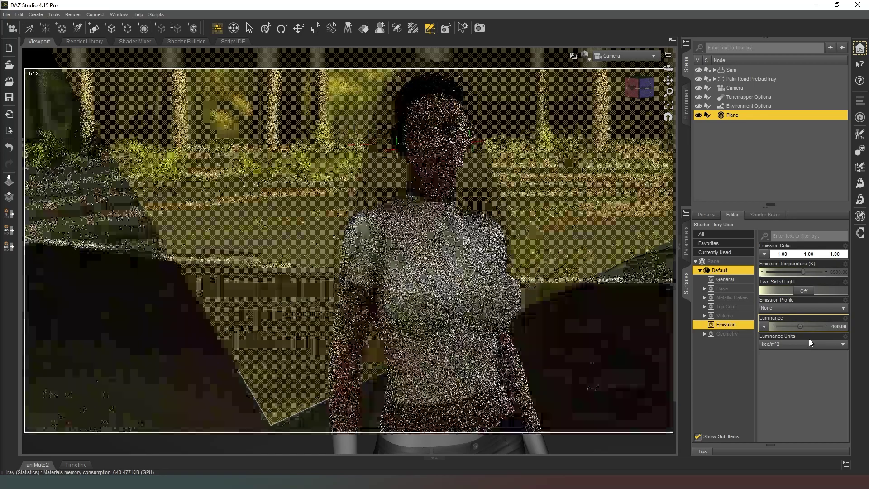
{"action": "left_click", "coordinate": [723, 382]}
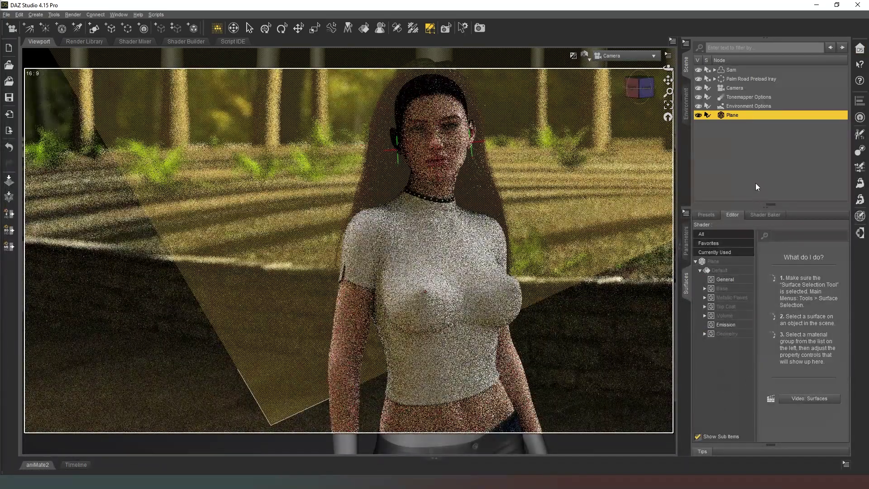
{"action": "left_click", "coordinate": [298, 28]}
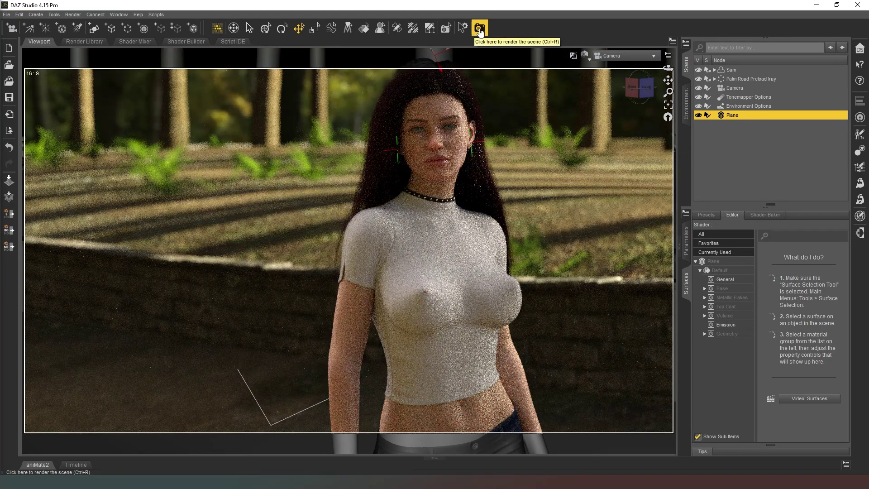
Start the Iray render of the scene from the toolbar Render button
{"action": "left_click", "coordinate": [480, 29]}
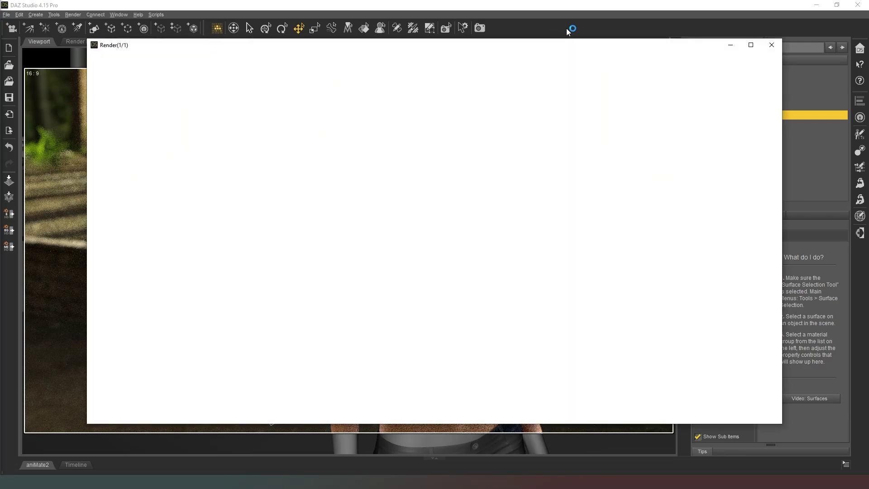